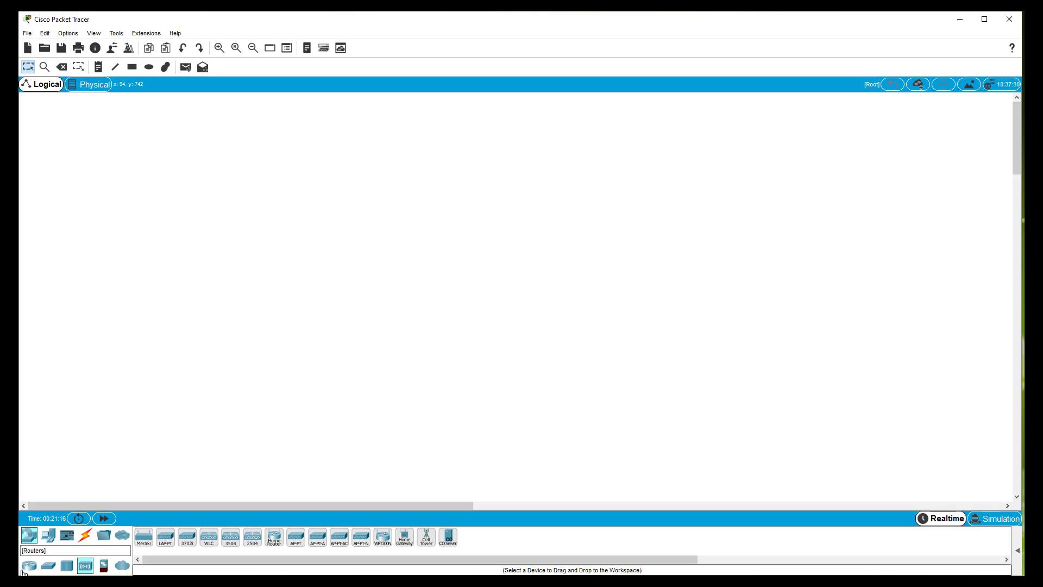
Browse the device catalogue: routers, switches, hubs, wireless devices, security, end devices, home devices, components and connection types.
click(26, 568)
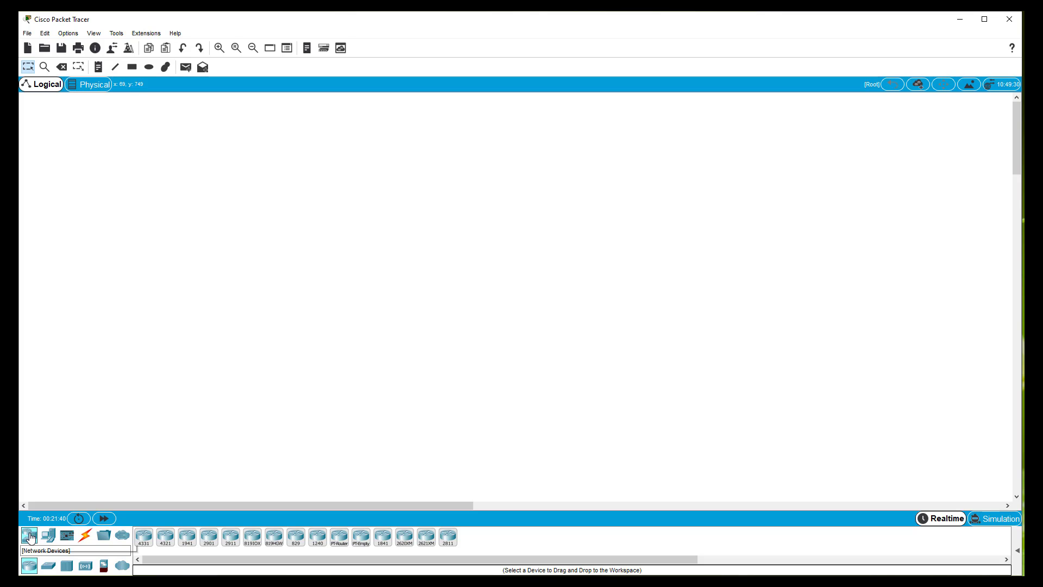
click(51, 568)
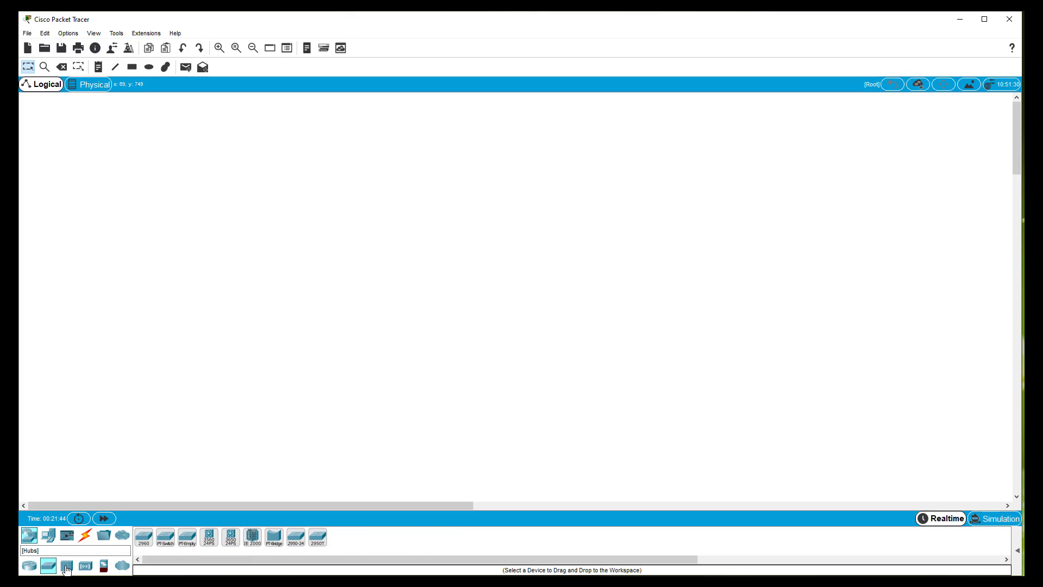
click(67, 565)
click(91, 567)
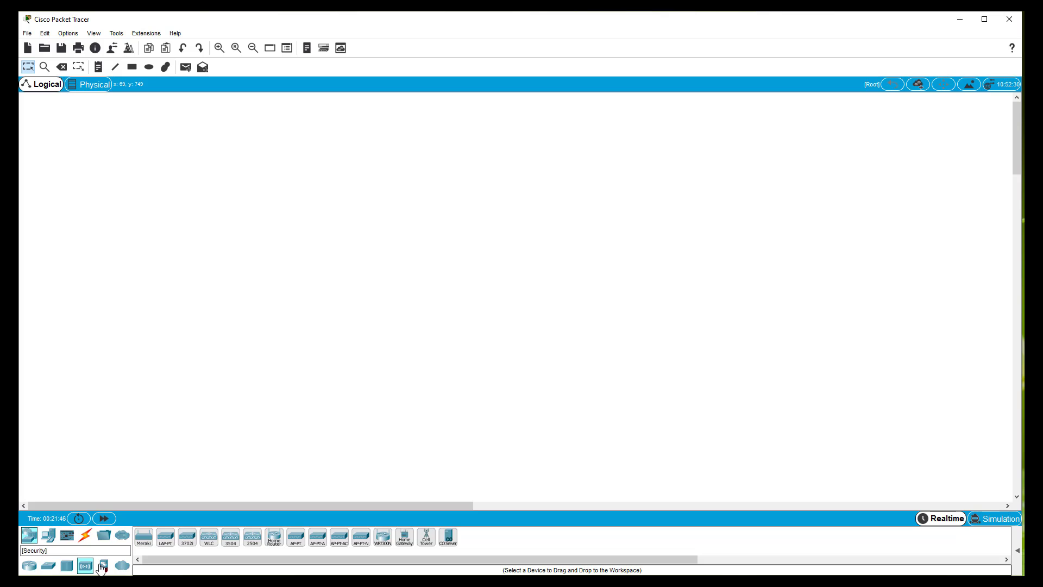
click(105, 567)
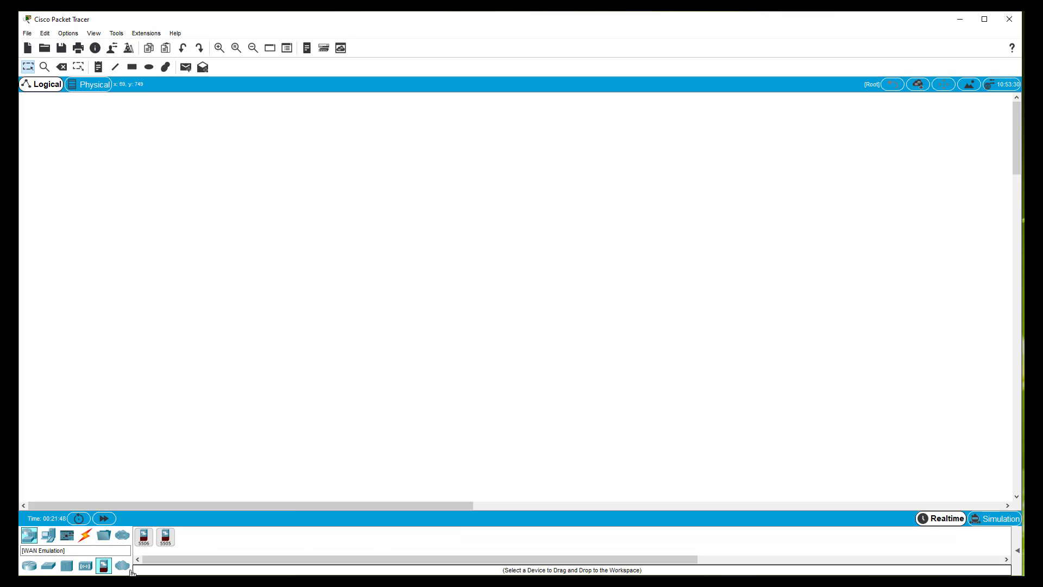
click(48, 535)
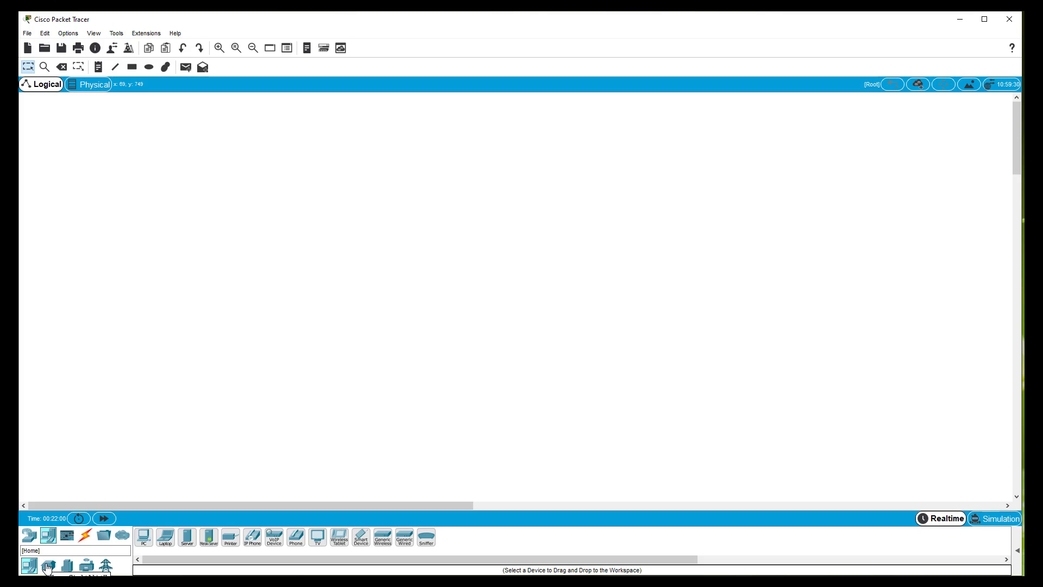
click(48, 566)
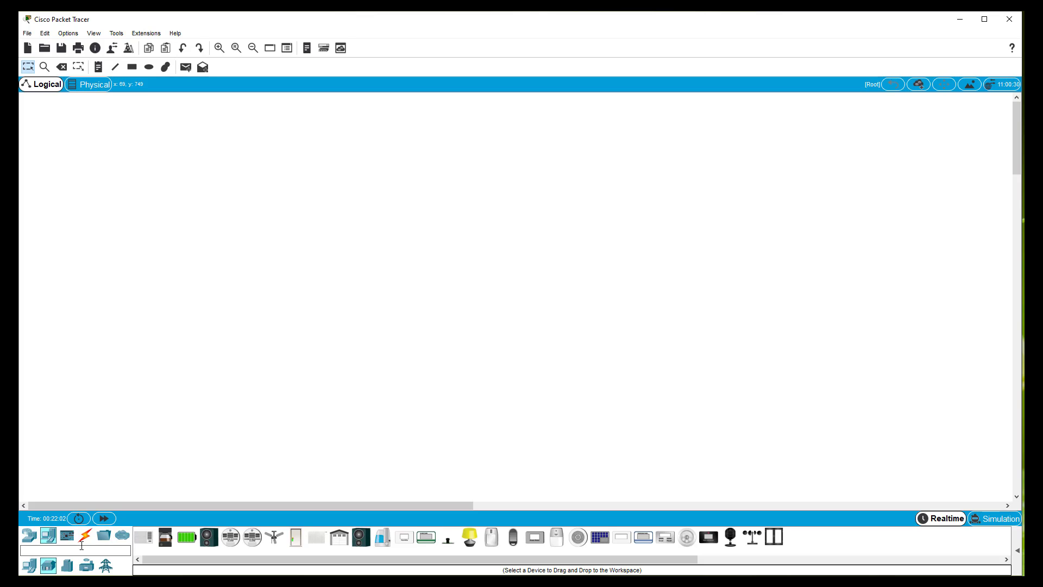
click(67, 536)
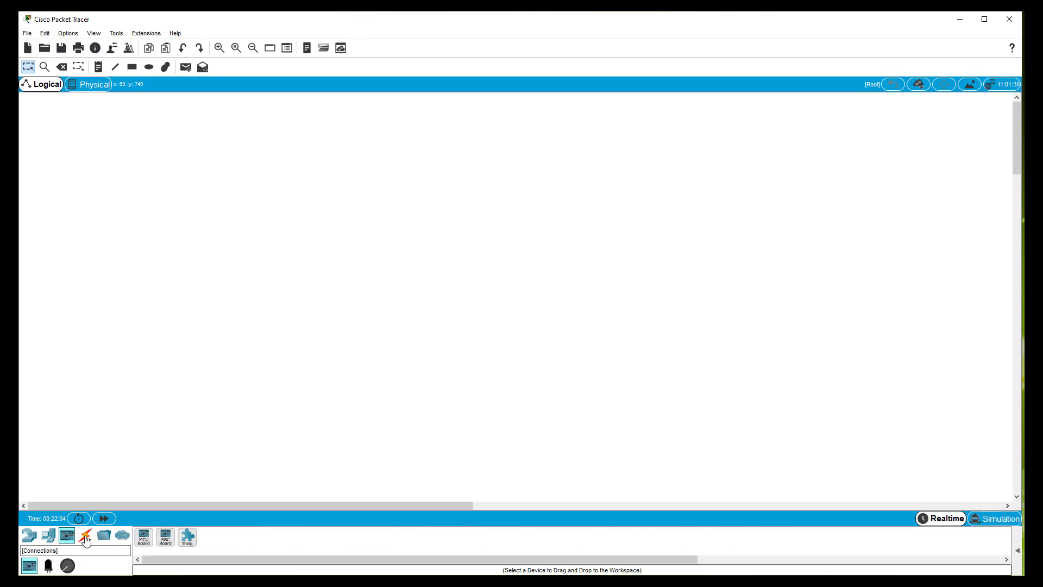
click(86, 537)
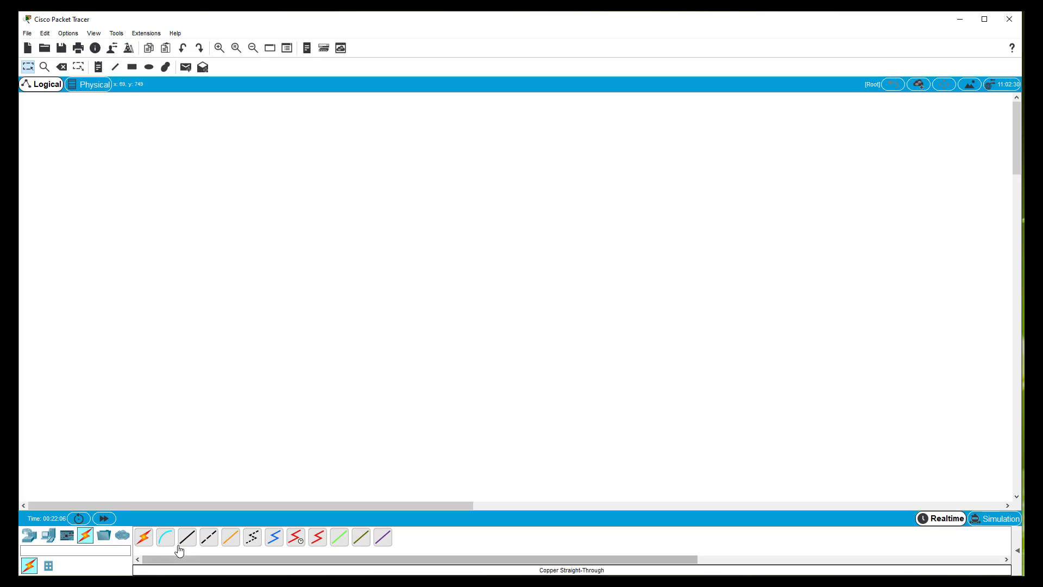
Place a 2960 switch in the middle of the logical workspace.
click(30, 535)
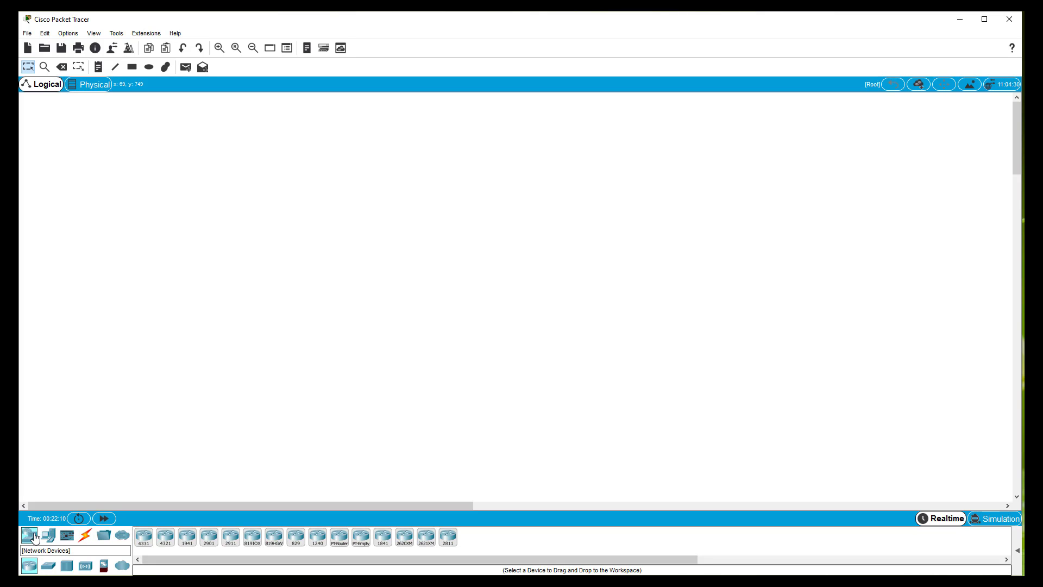
click(48, 566)
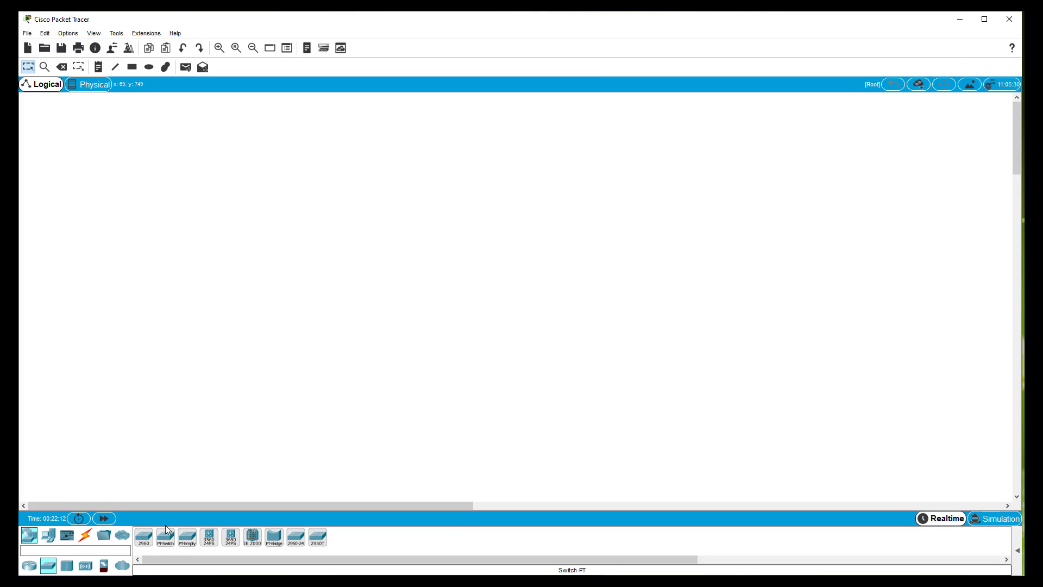
click(143, 537)
click(453, 278)
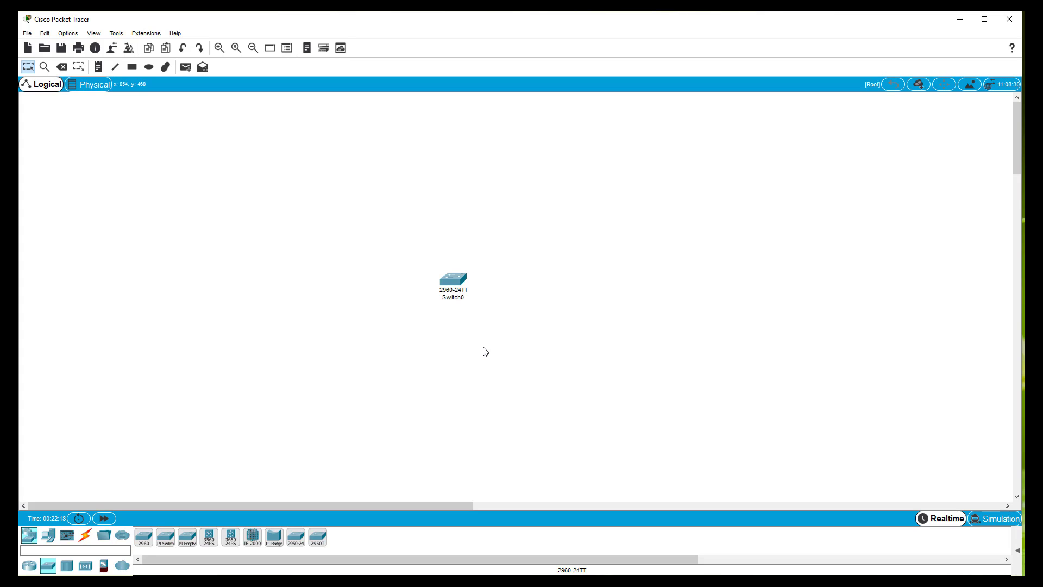
mouse_move(441, 295)
click(459, 299)
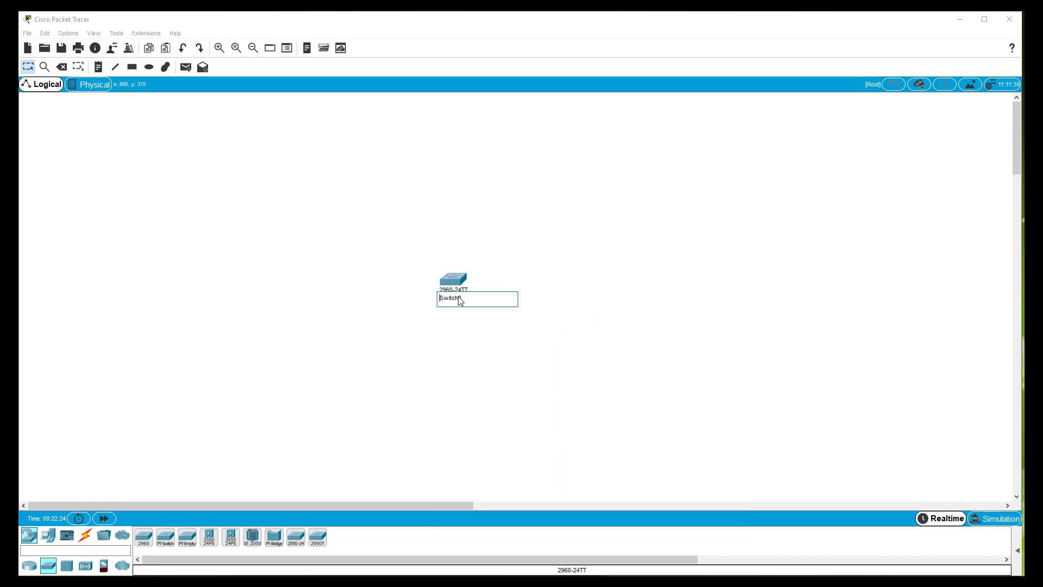
key(shift+Left)
key(shift+Left)
key(shift+Left)
key(shift+Left)
key(shift+Left)
key(shift+Left)
click(478, 344)
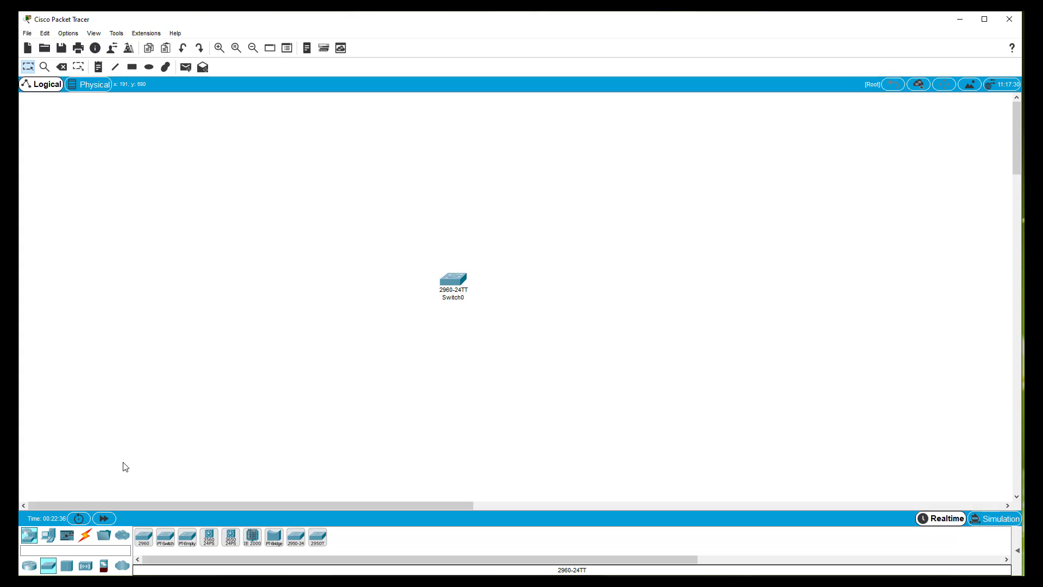
Add two PCs to the workspace, one on each side of the switch and level with it.
click(48, 535)
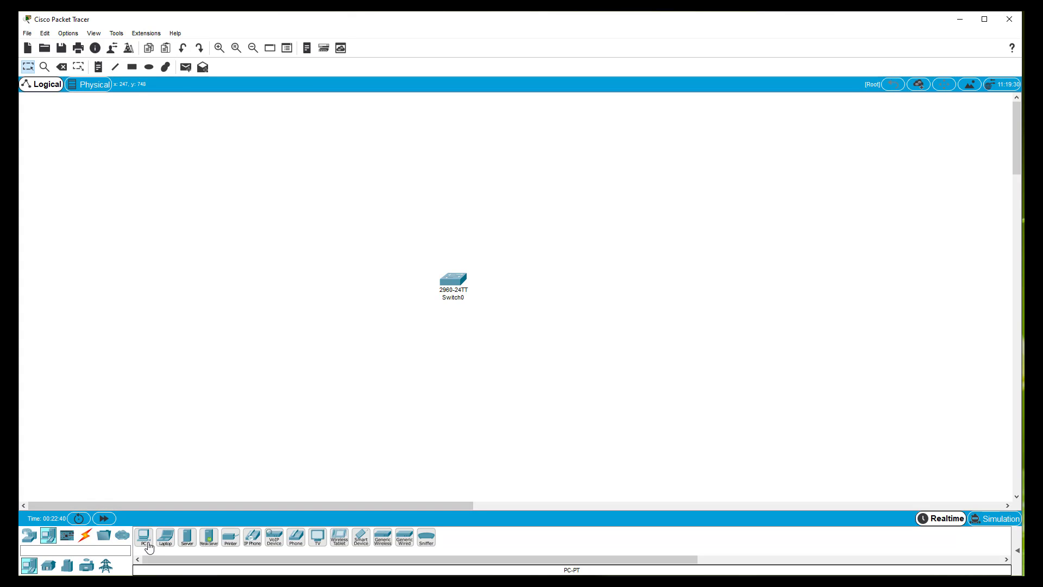
click(145, 539)
click(557, 276)
click(144, 536)
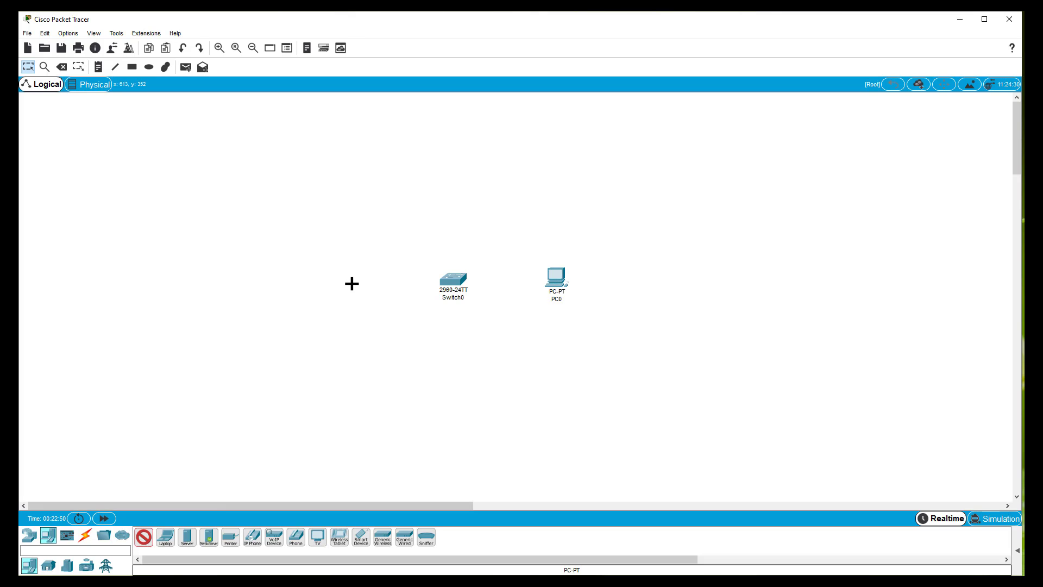
click(351, 281)
drag(353, 288, 353, 283)
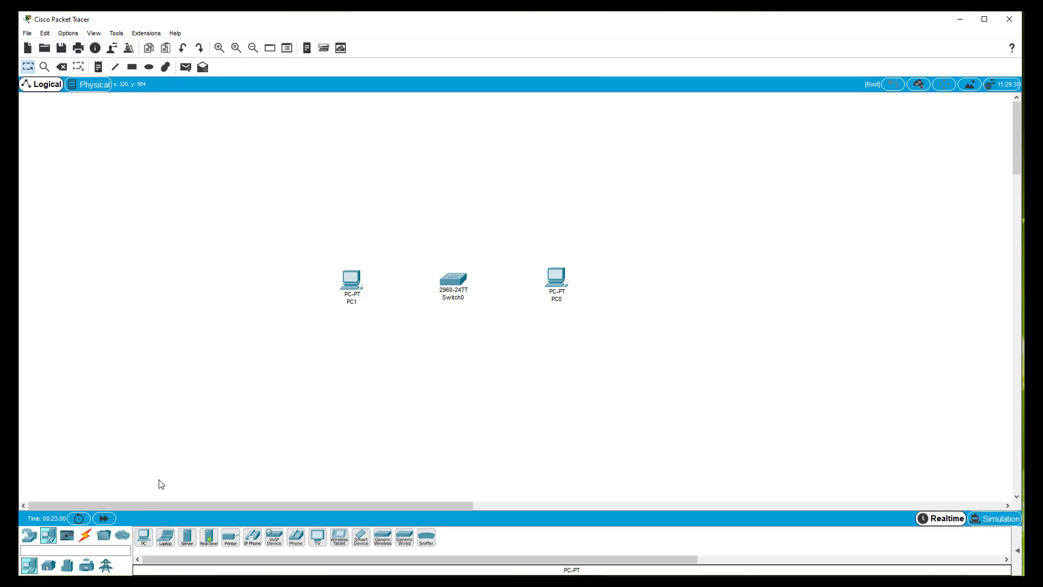
Connect Switch0 to PC0 using the automatically chosen connection type and nudge the switch into line.
click(87, 539)
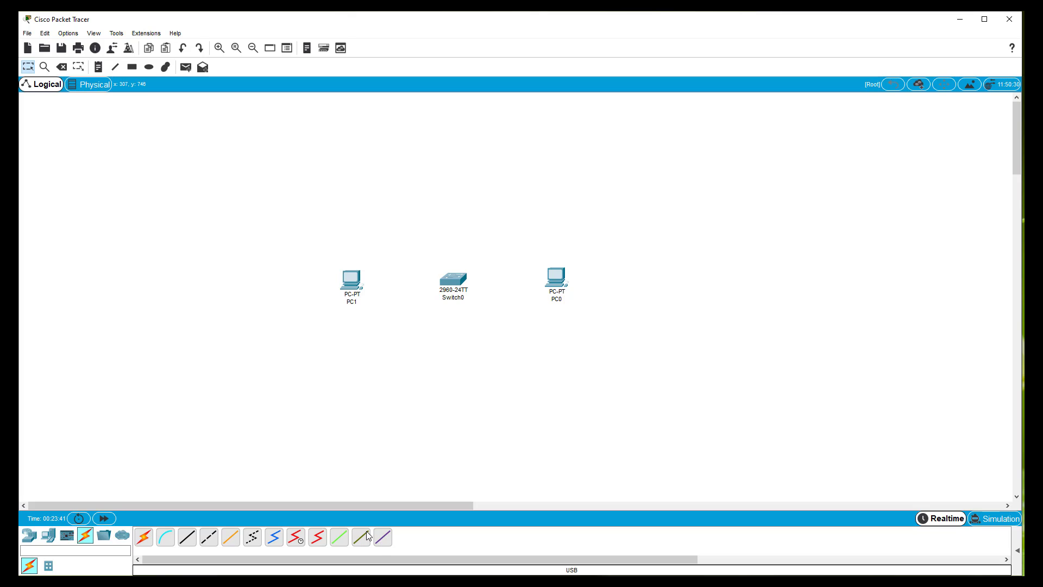
click(144, 538)
click(456, 279)
click(556, 282)
drag(456, 286, 457, 283)
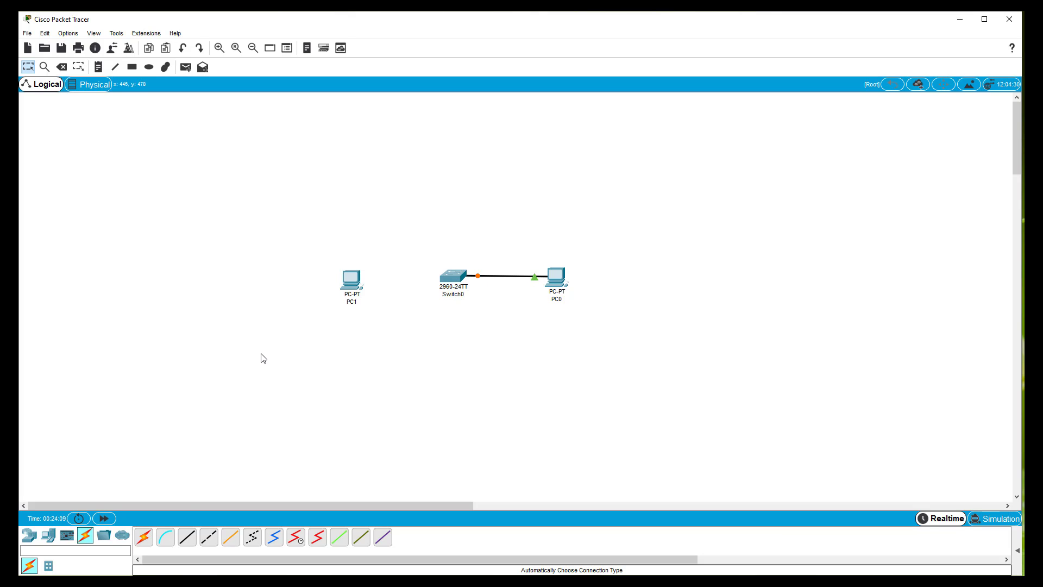
Connect PC1's FastEthernet0 port to Switch0 with a copper straight-through cable and realign the switch with the PCs.
click(192, 540)
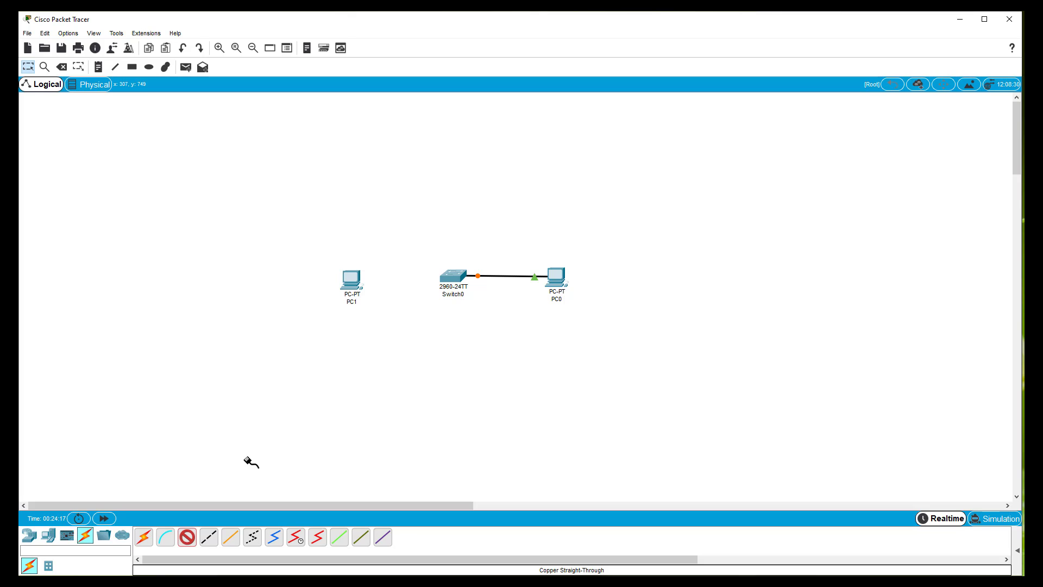
click(350, 280)
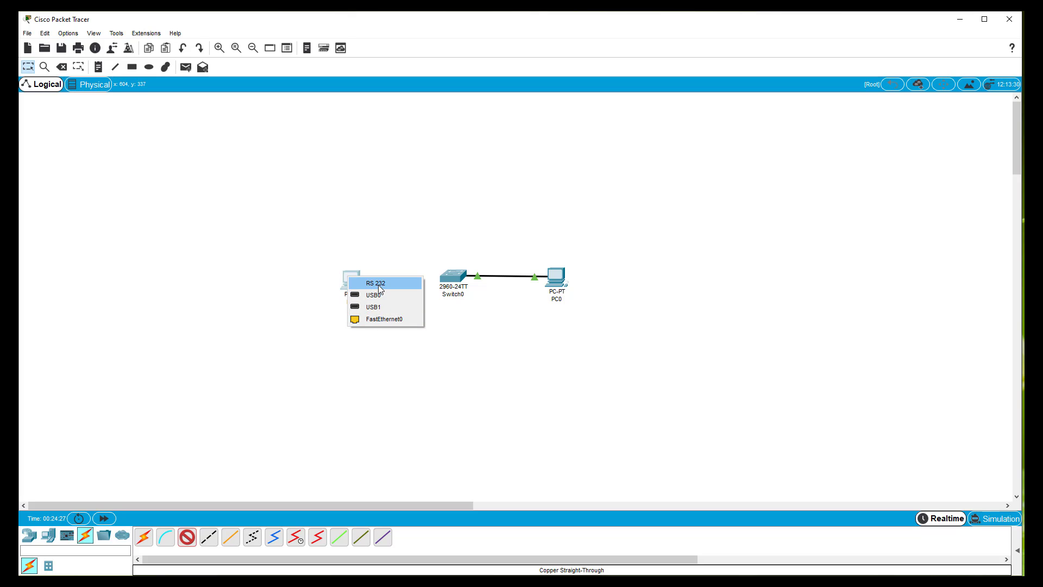
click(389, 318)
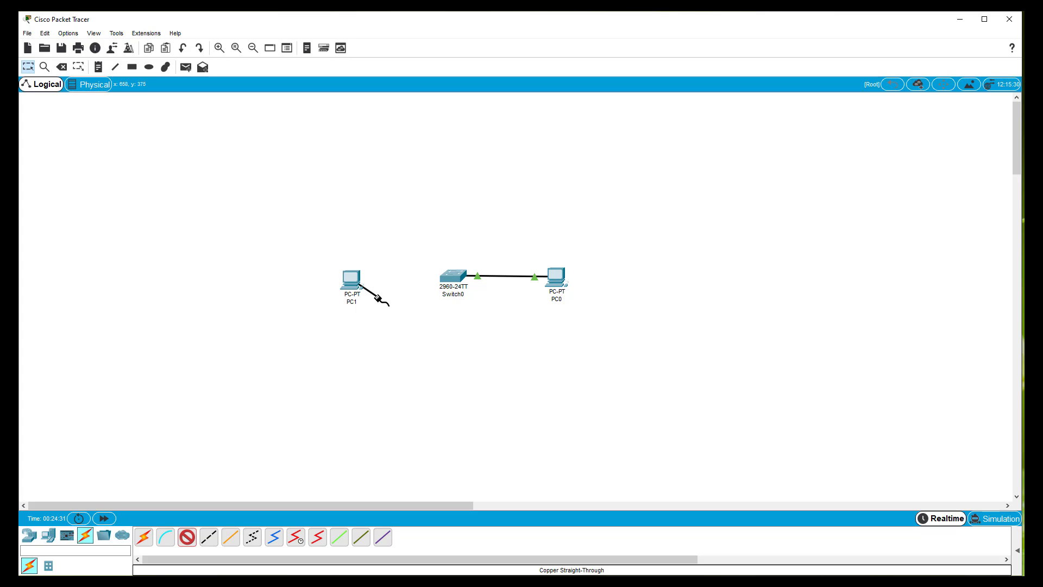
click(458, 283)
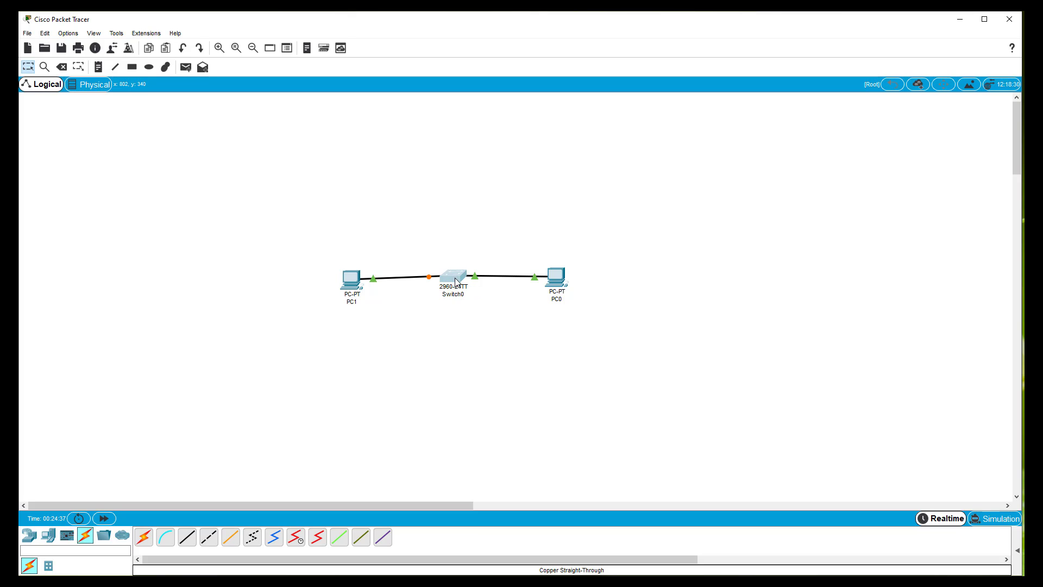
drag(457, 281, 457, 283)
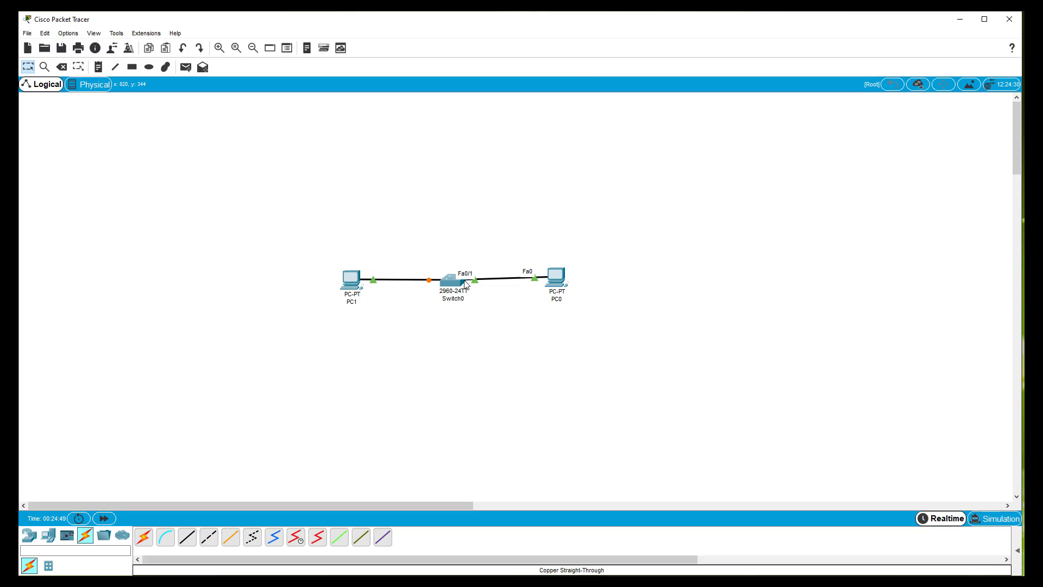
mouse_move(459, 288)
mouse_move(349, 283)
click(352, 280)
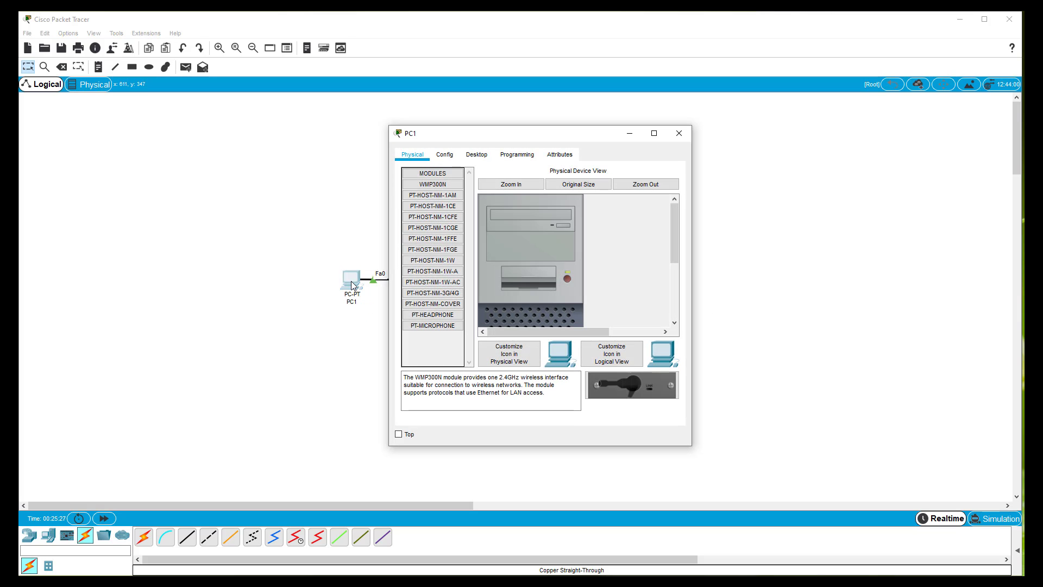
click(679, 133)
Assign PC0 the static IP address 192.168.100.1 with subnet mask 255.255.255.0.
click(565, 277)
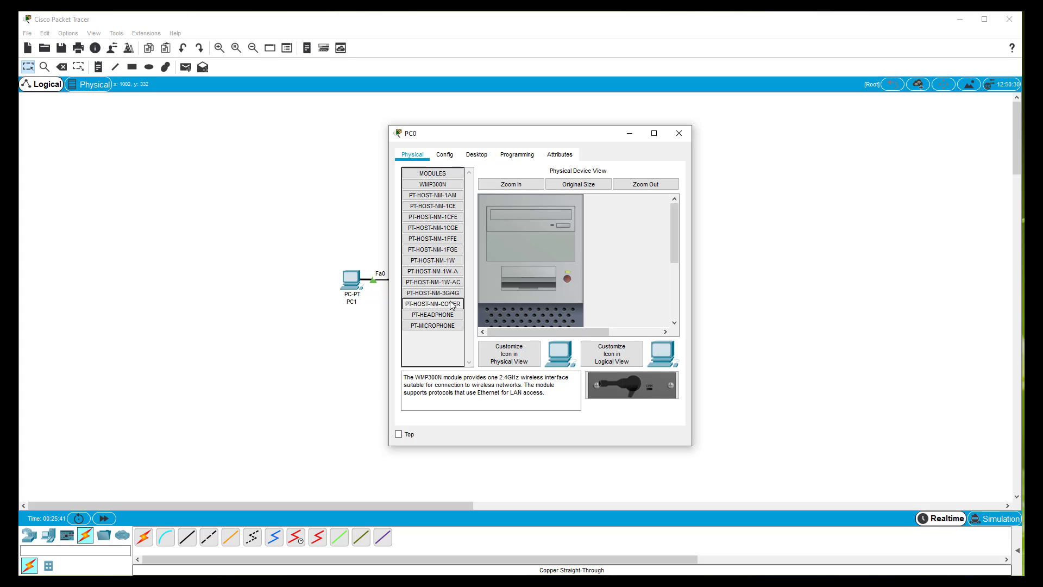
click(654, 133)
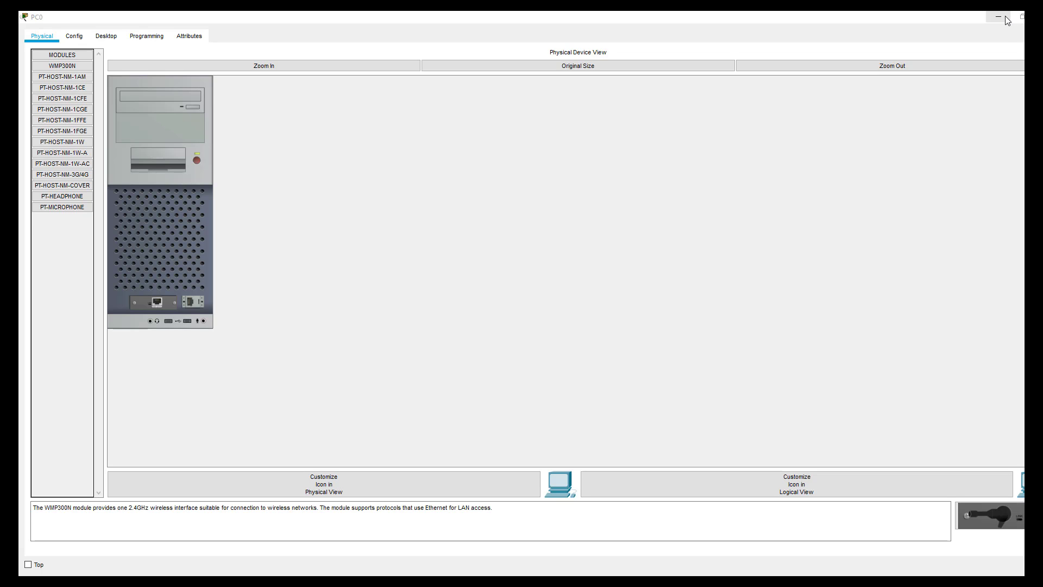
click(1021, 16)
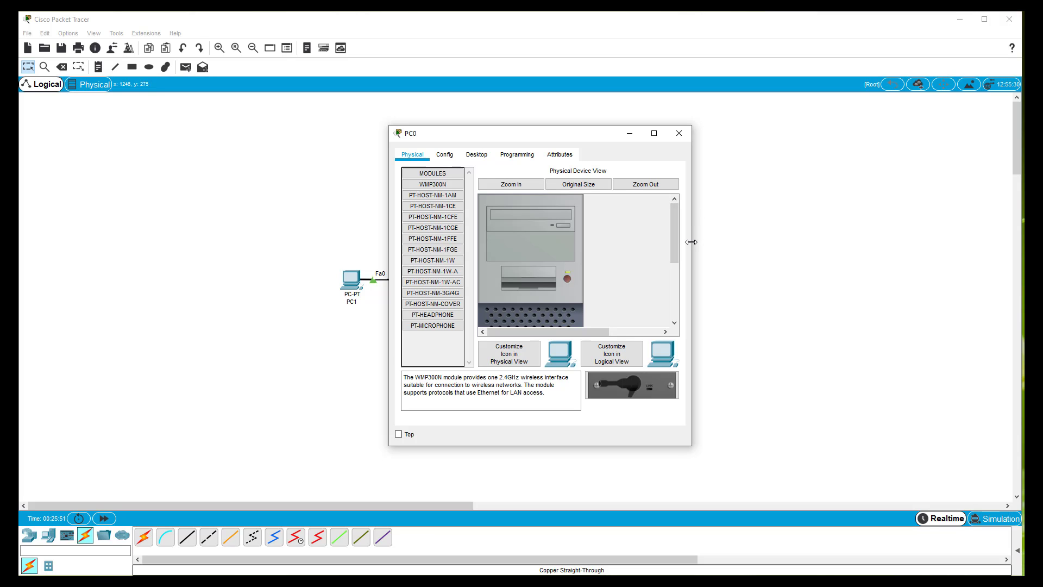
drag(691, 241, 935, 262)
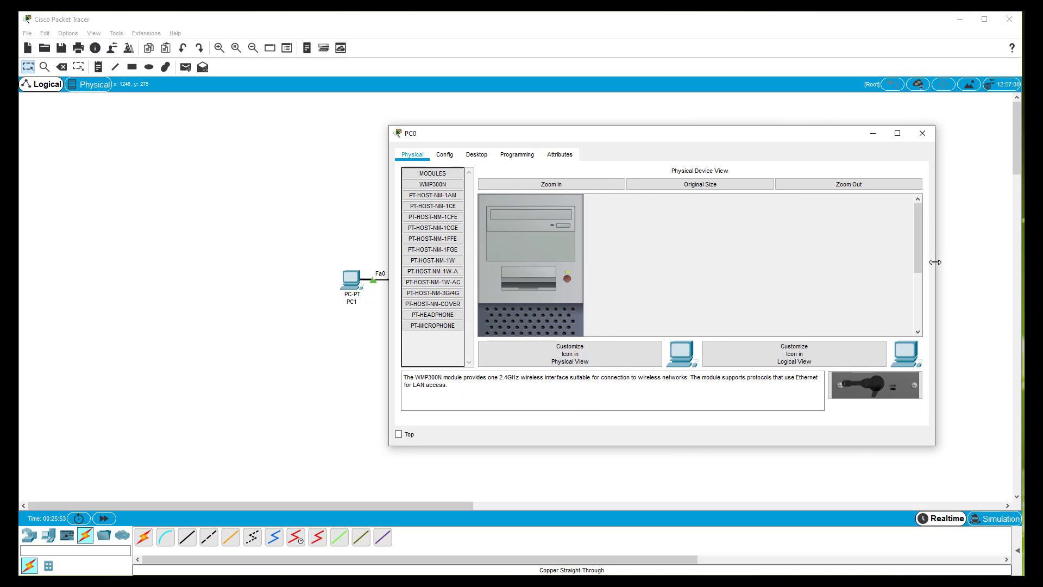
click(488, 155)
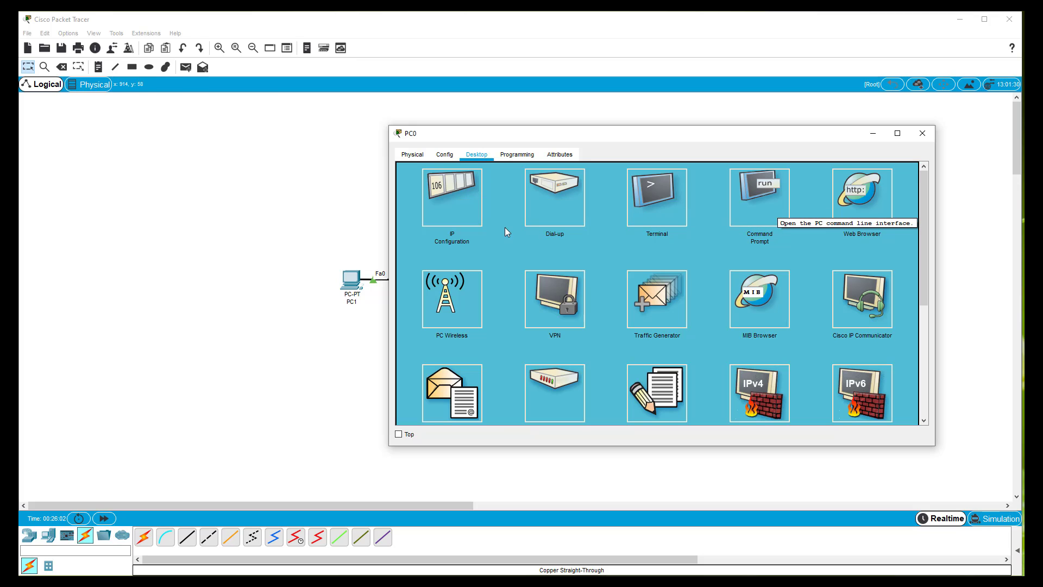
click(456, 203)
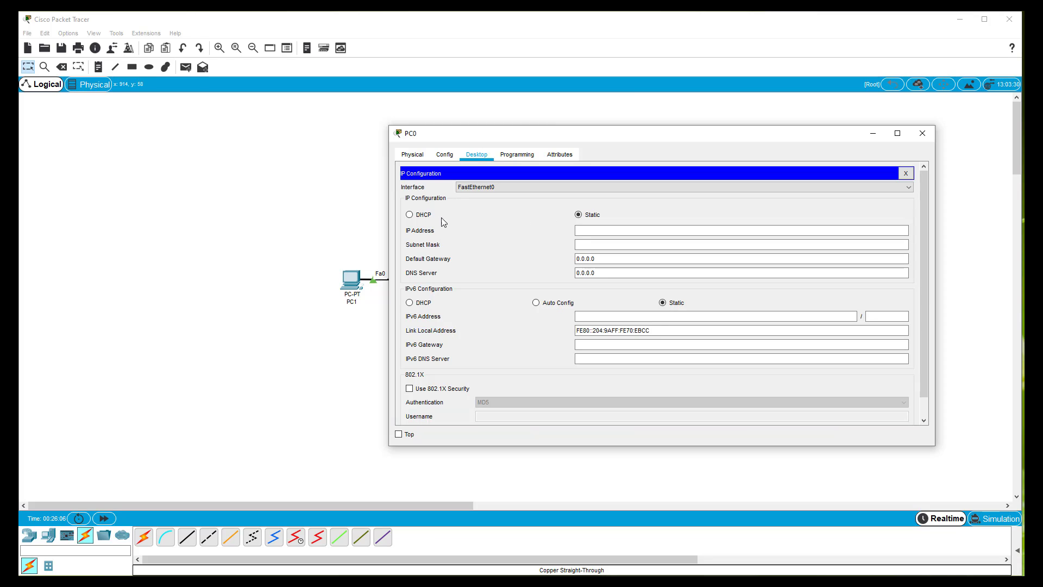
click(588, 231)
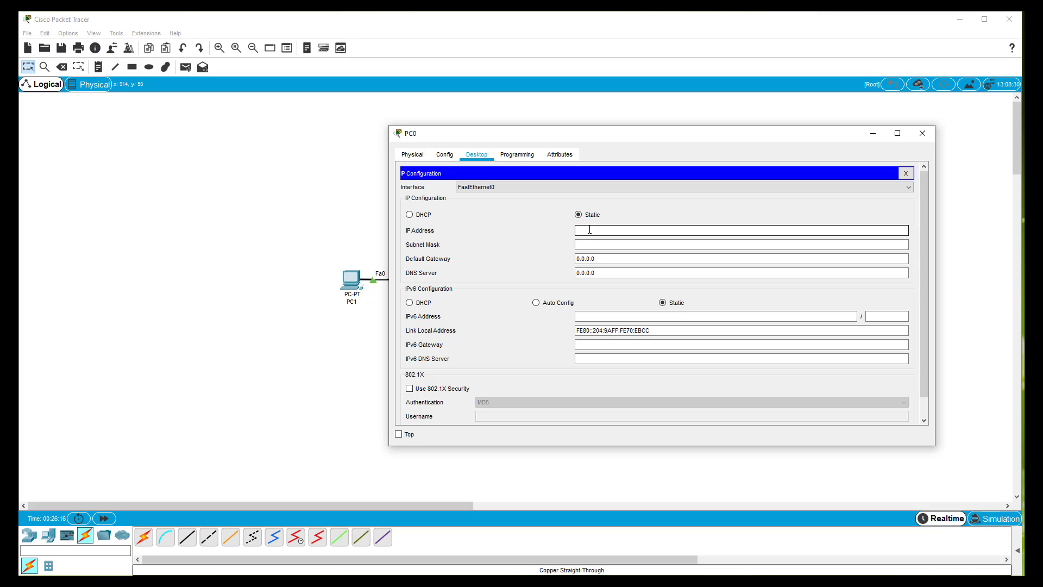
text(92.168.100.1)
click(650, 244)
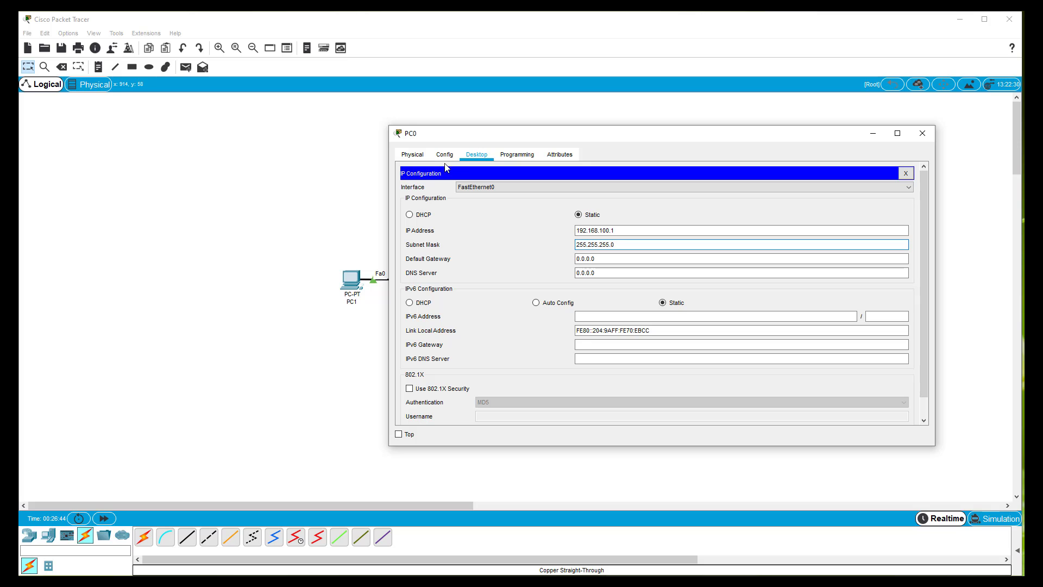
click(906, 174)
Check PC0's IP settings by running ipconfig in its Command Prompt, and close the prompt.
click(765, 196)
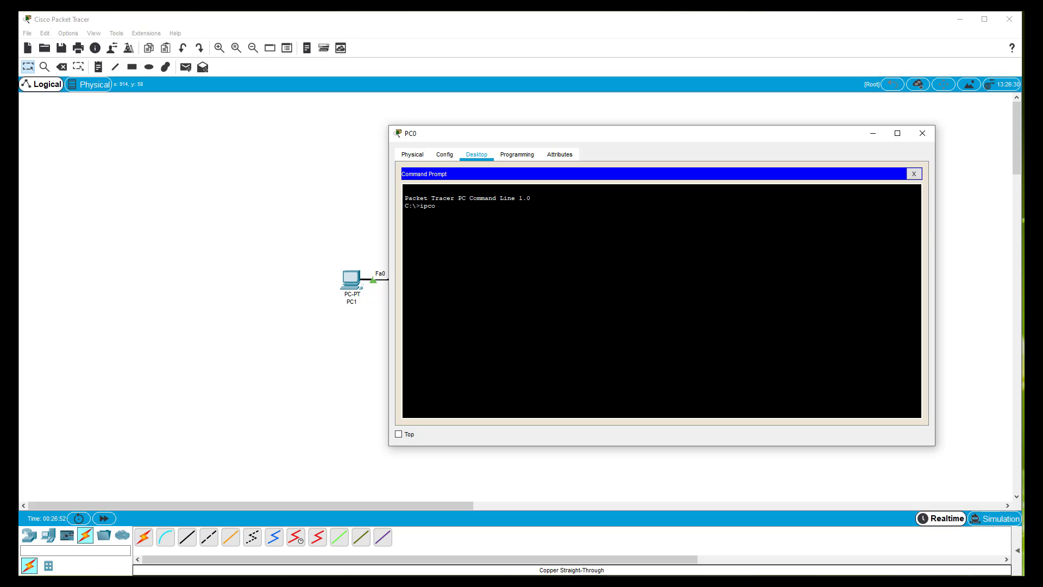
text(ipconfig)
key(Return)
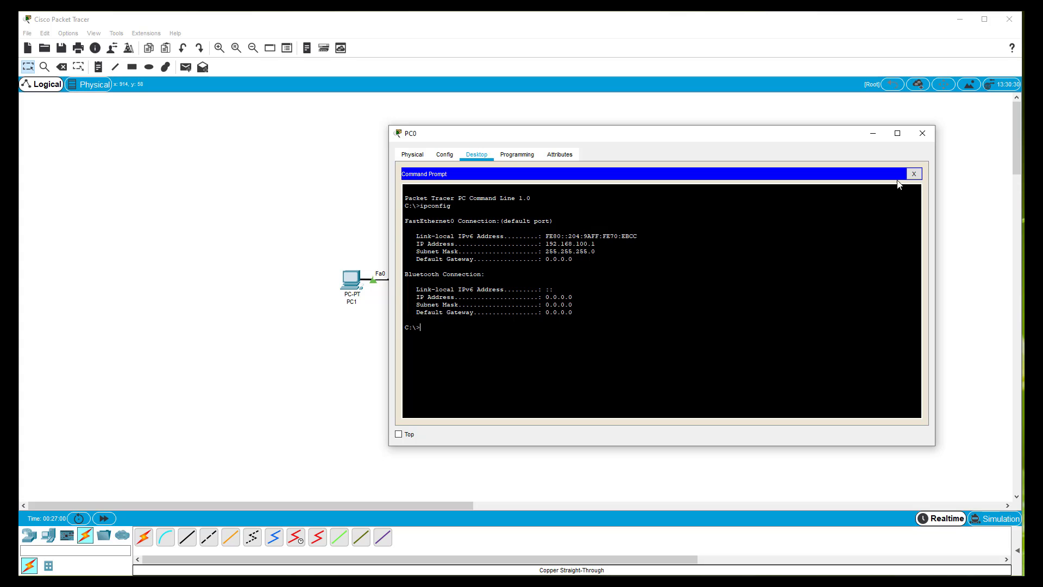
click(913, 173)
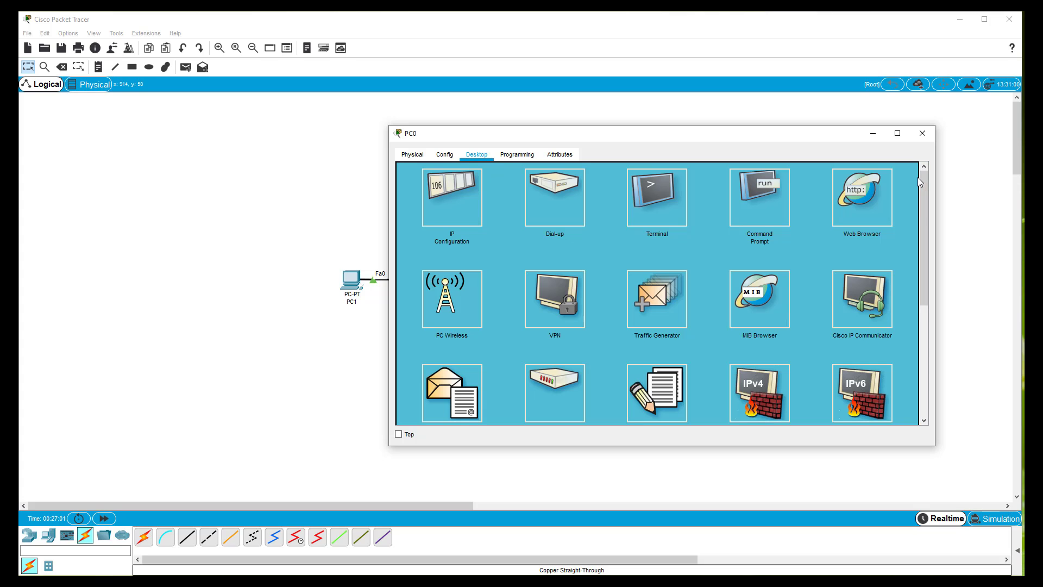
Close PC0's window and assign PC1 the static IP address 192.168.100.2 with subnet mask 255.255.255.0.
click(921, 139)
click(354, 281)
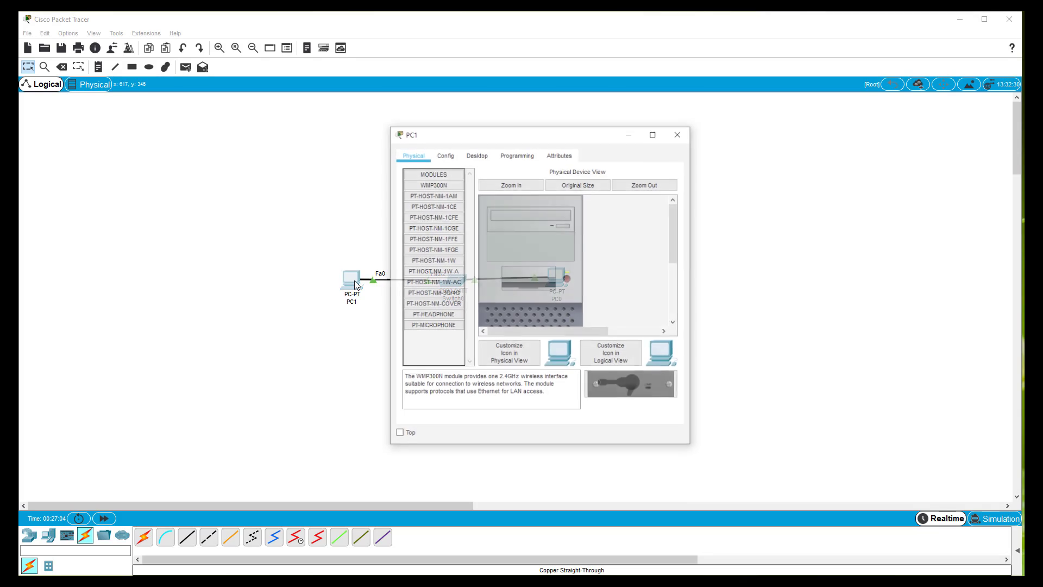
click(481, 157)
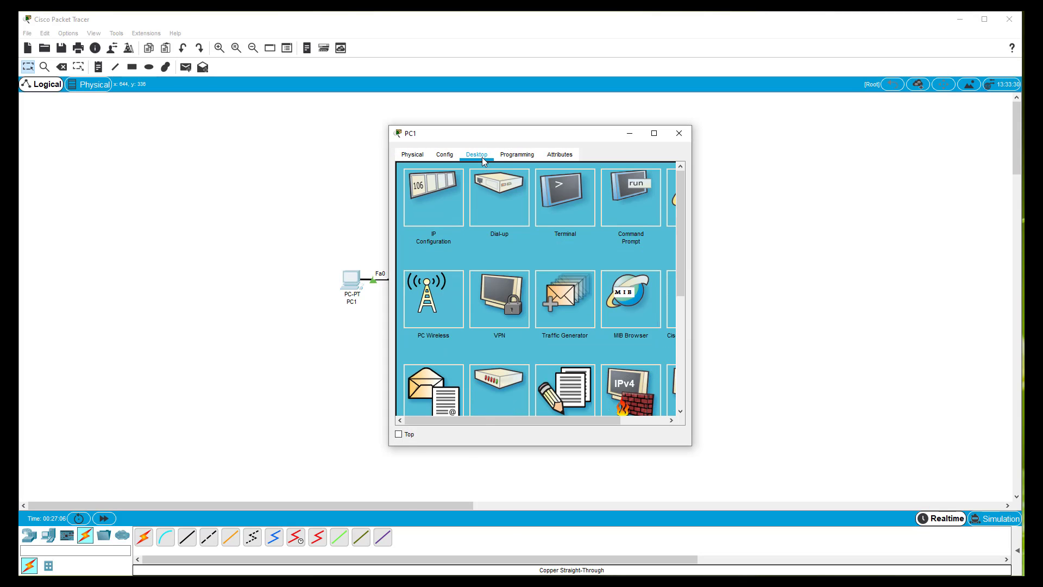
click(441, 209)
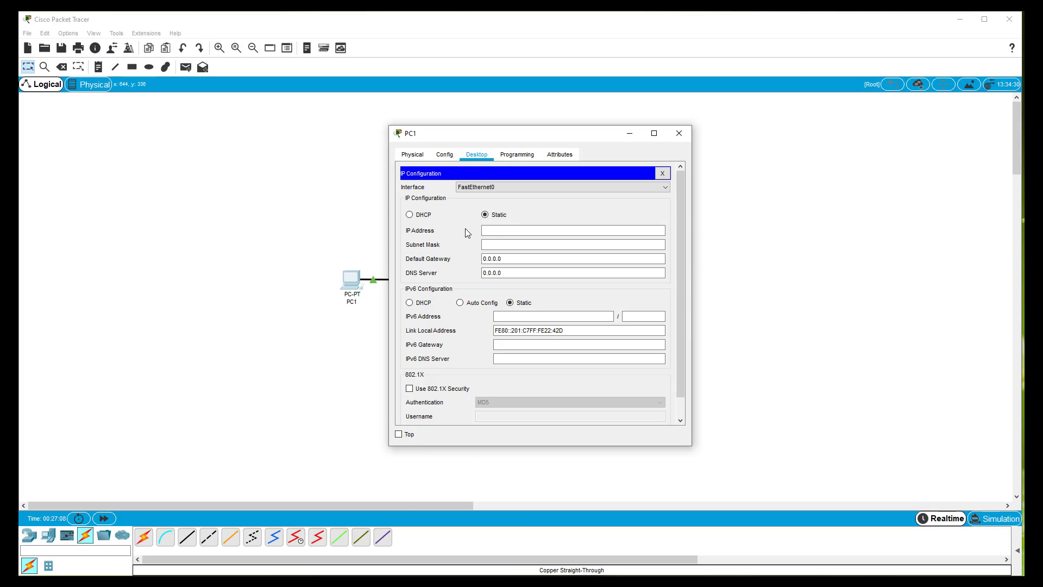
click(501, 234)
text(19)
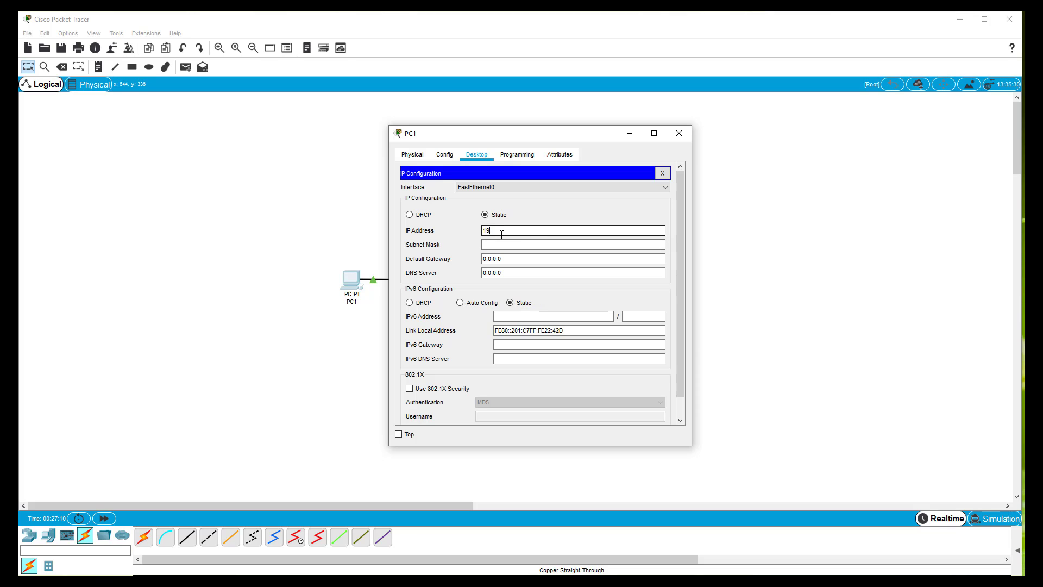
text(2.168.100.2)
click(504, 245)
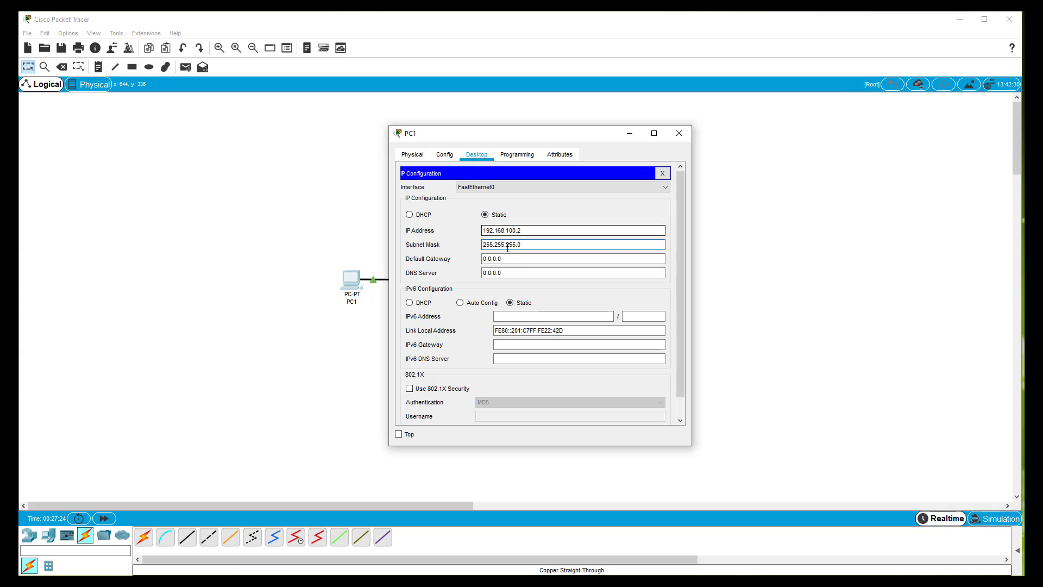
click(663, 173)
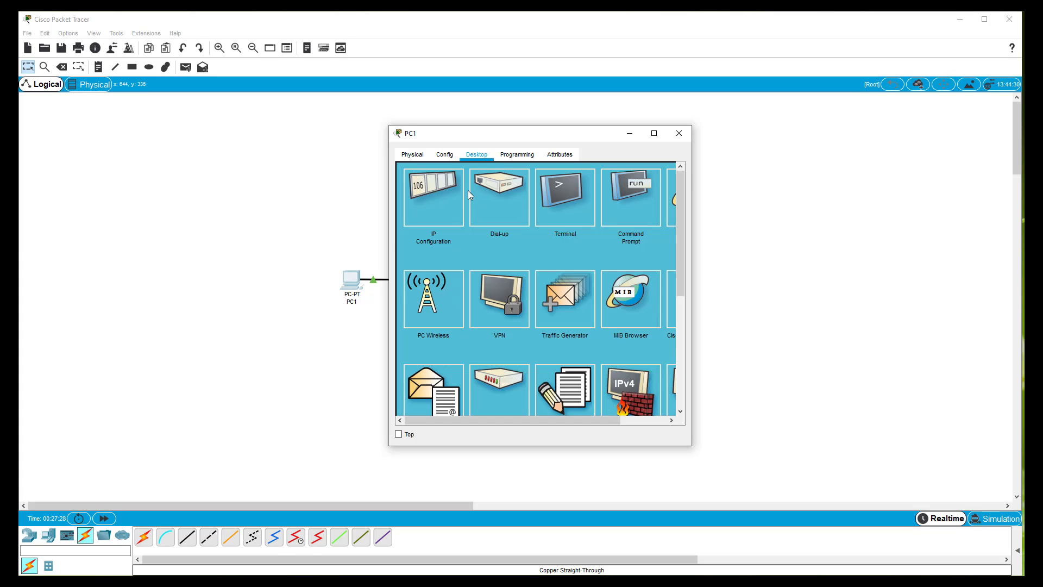
Run ipconfig in PC1's Command Prompt, ping PC0 at 192.168.100.1, and close PC1's window.
click(636, 186)
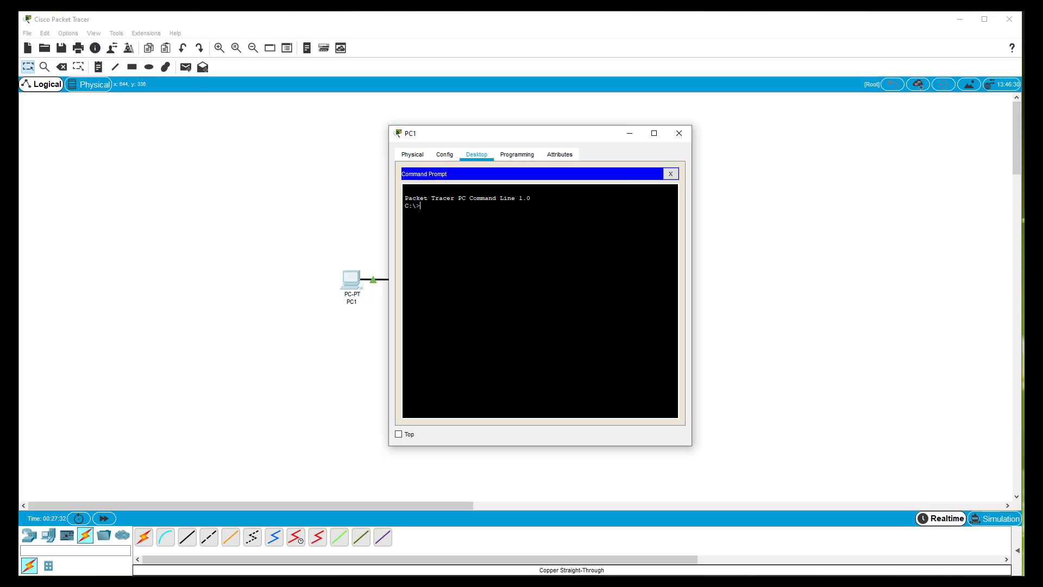
text(ipconfig)
key(Return)
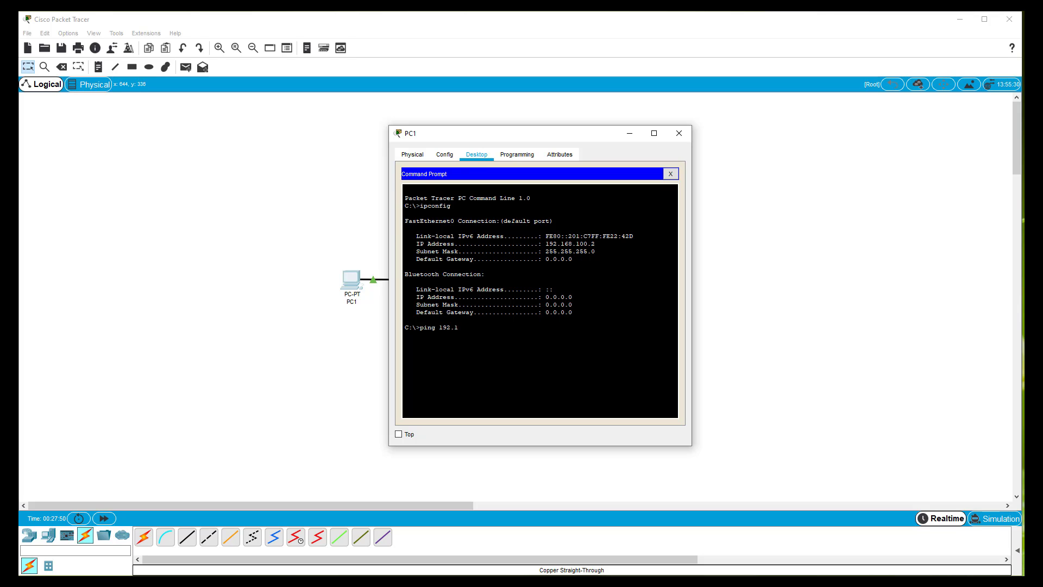
text(68.100.1)
key(Return)
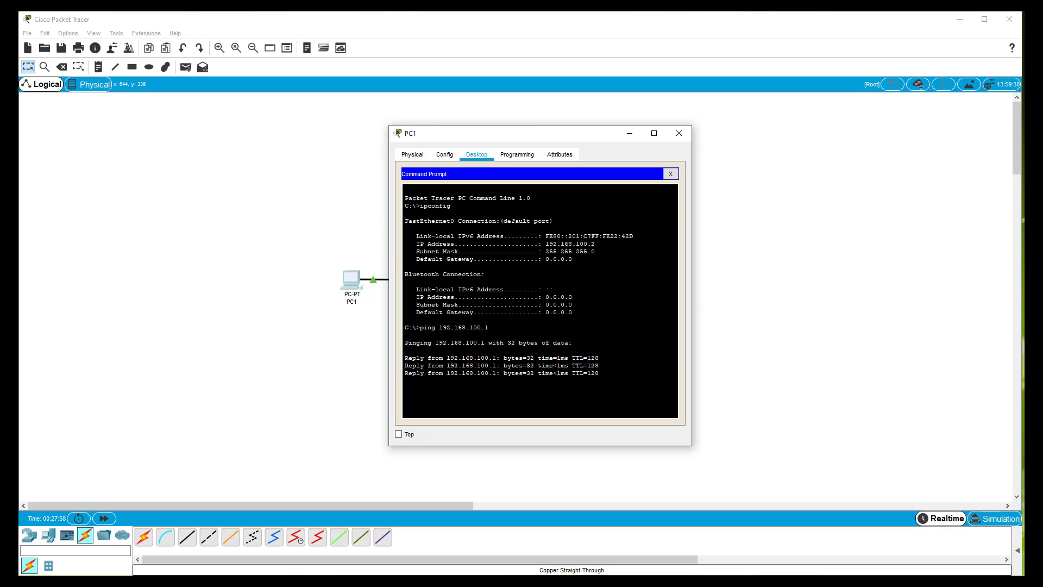
click(674, 139)
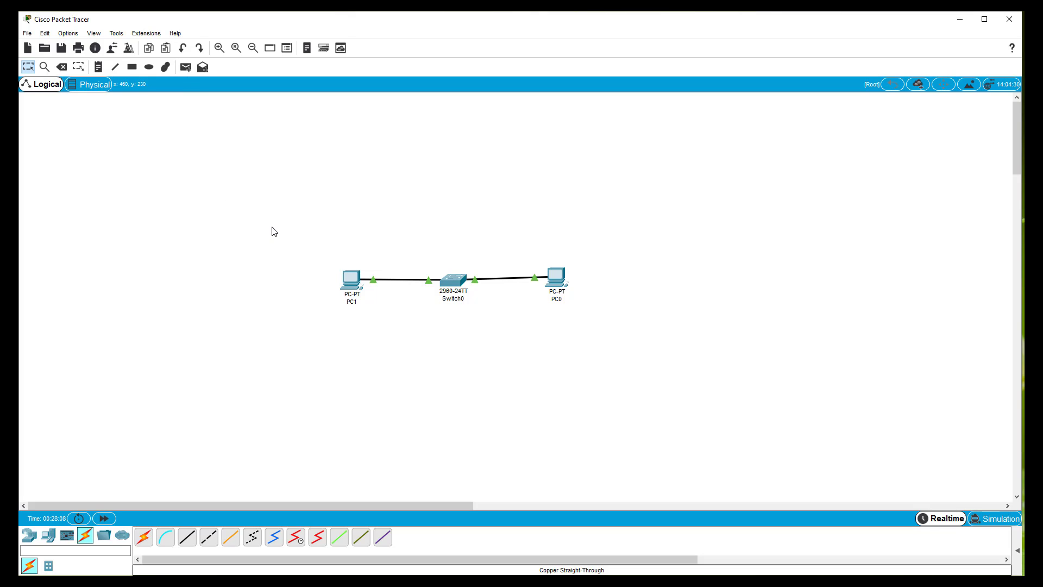
Change PC1's static IP address to 192.168.101.2 and close its window.
click(352, 283)
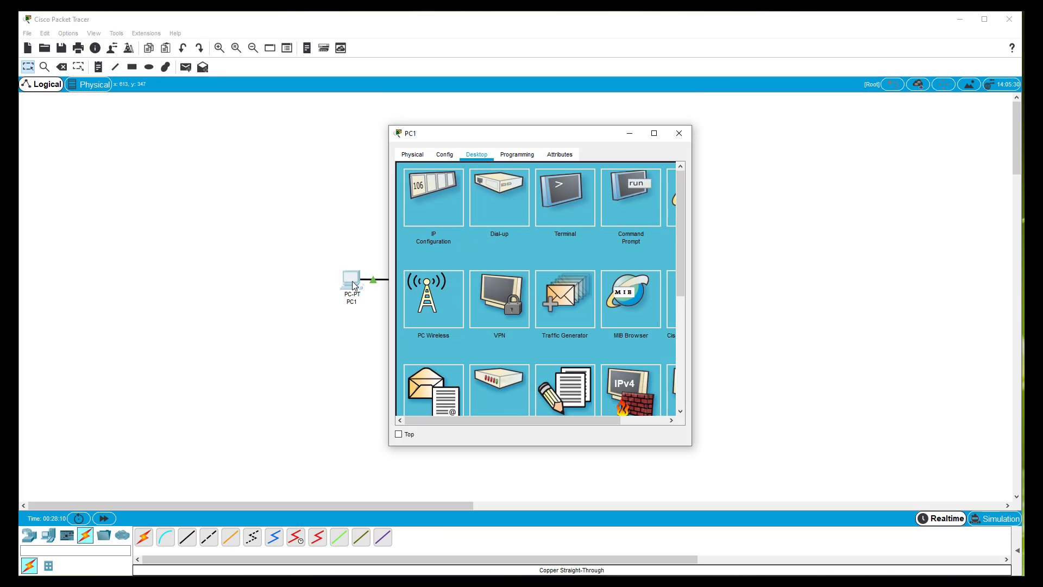
click(444, 187)
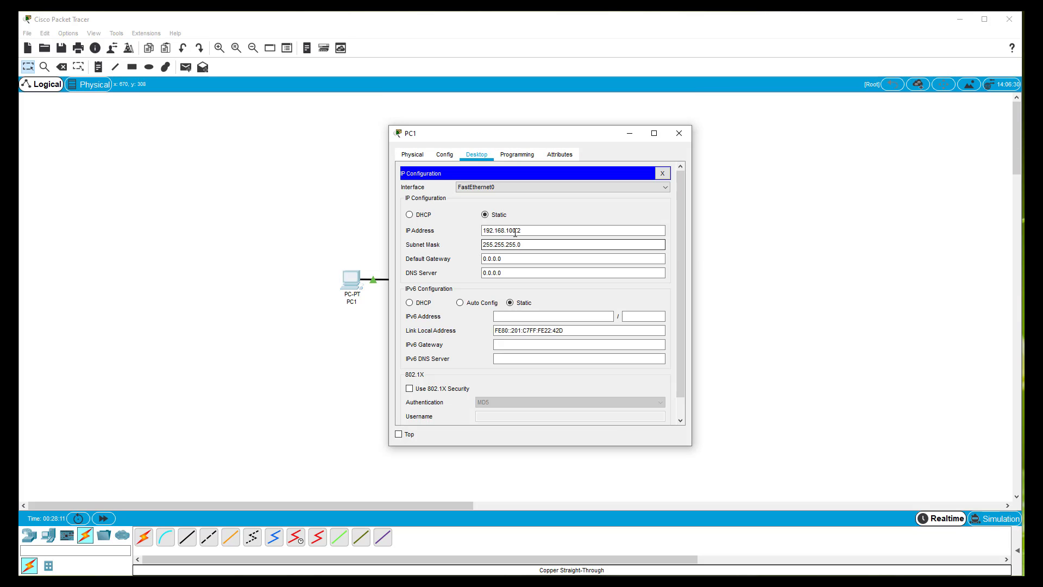
click(515, 232)
key(BackSpace)
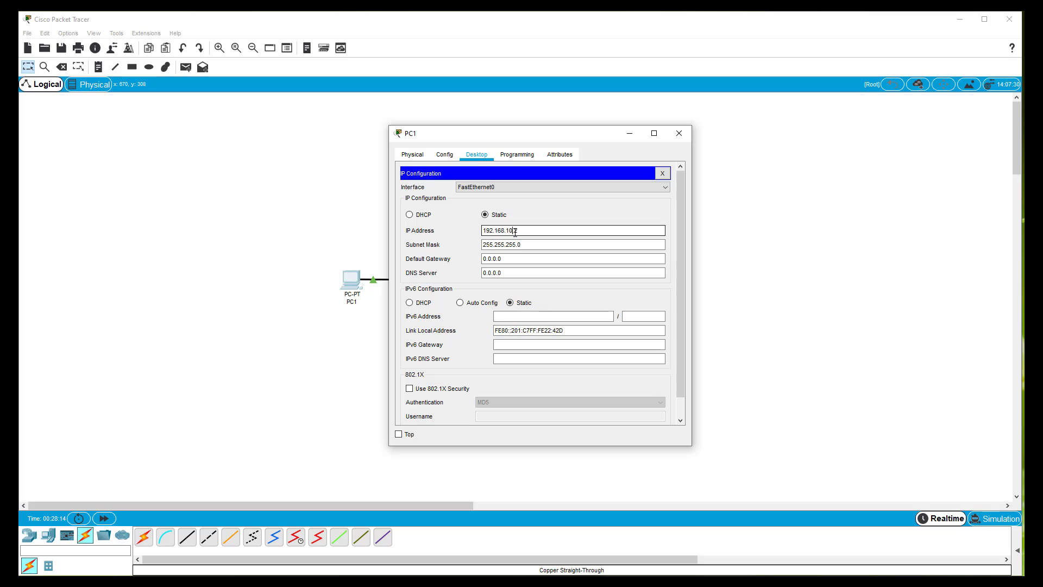
text(1.2)
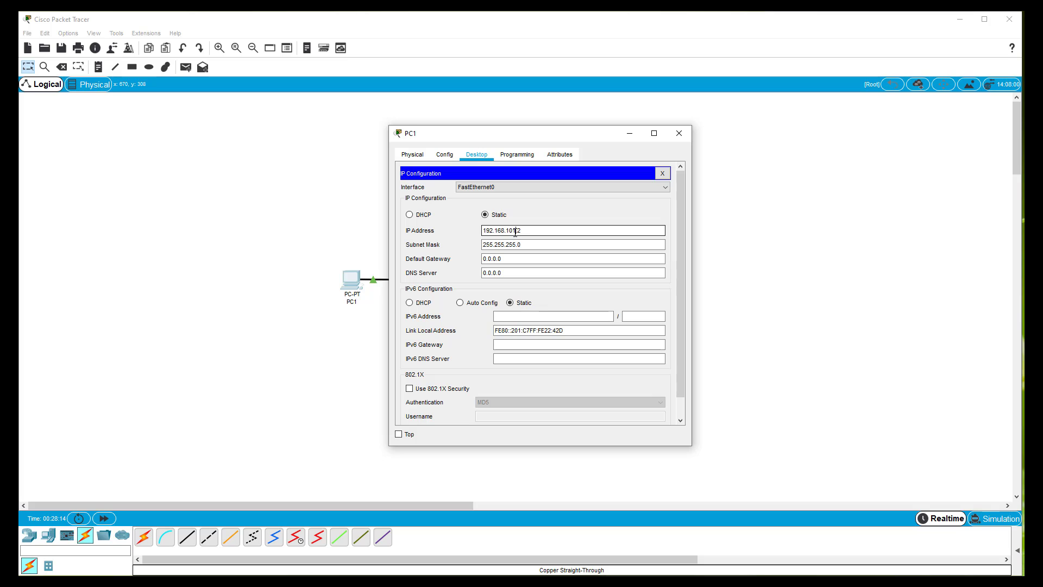
click(678, 135)
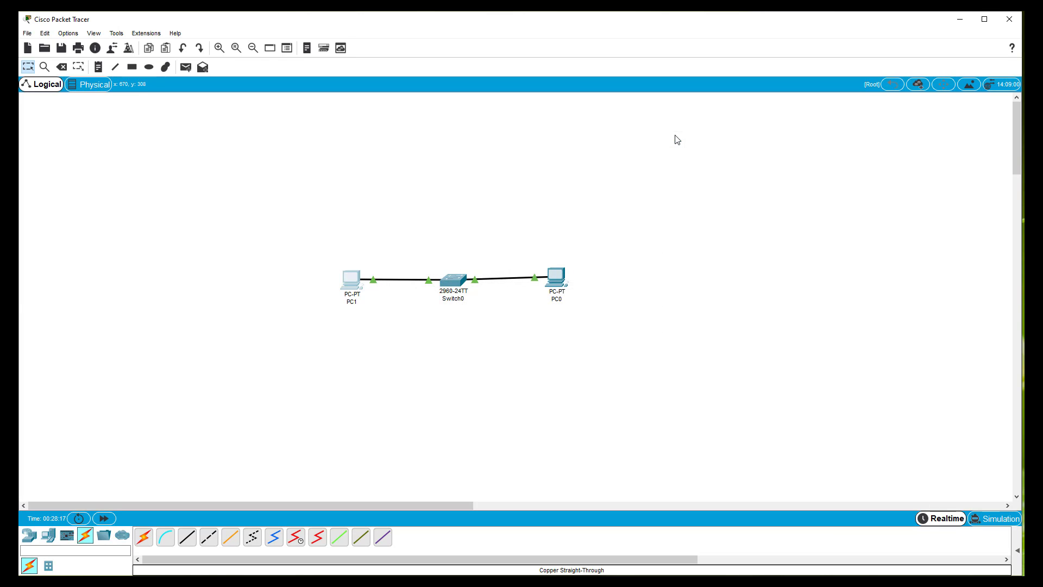
Ping 192.168.100.1 again from PC1's Command Prompt.
click(355, 288)
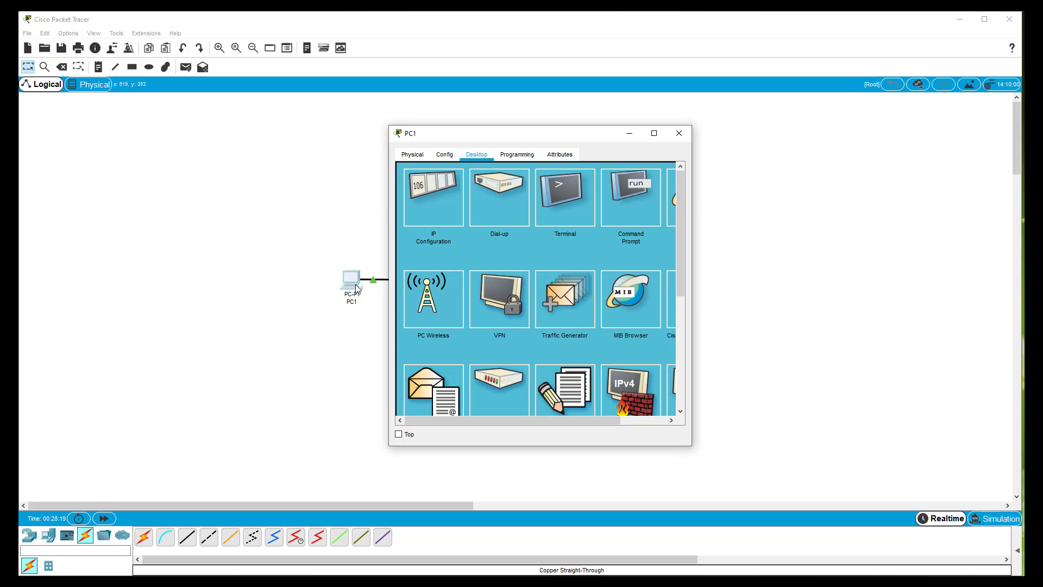
click(568, 192)
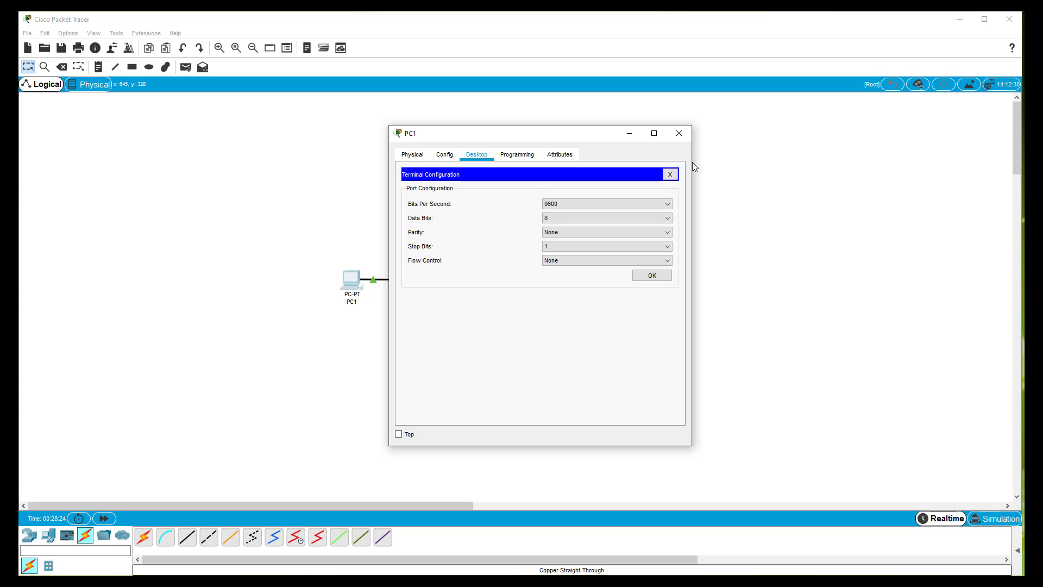
click(670, 174)
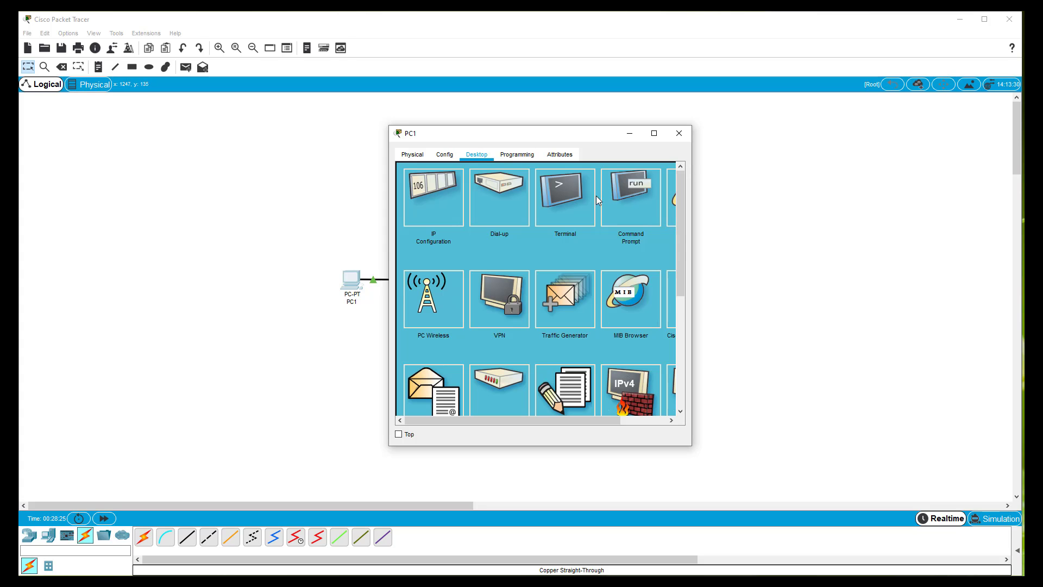
click(647, 204)
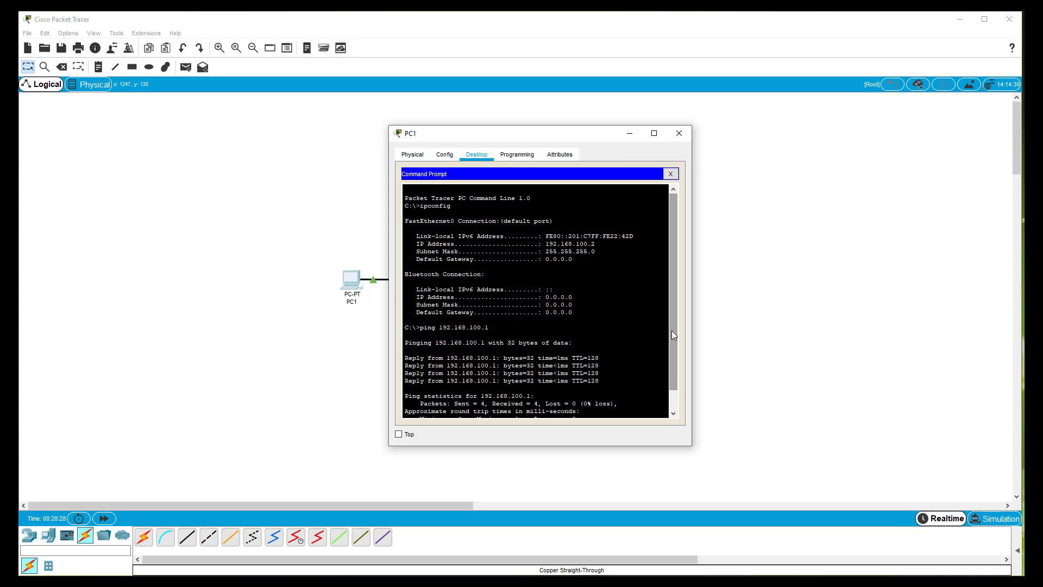
drag(671, 331, 673, 383)
key(Up)
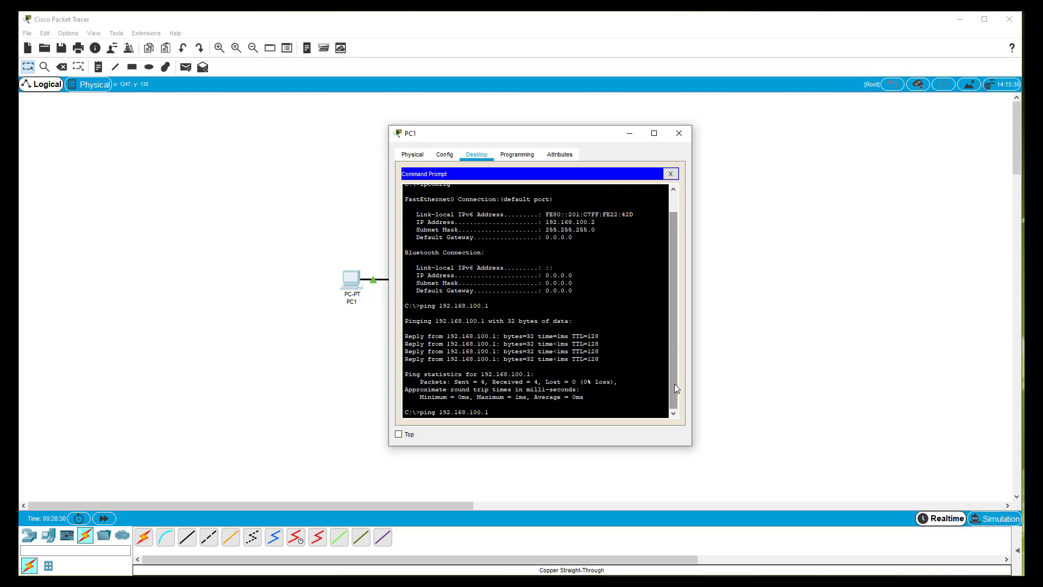
key(Return)
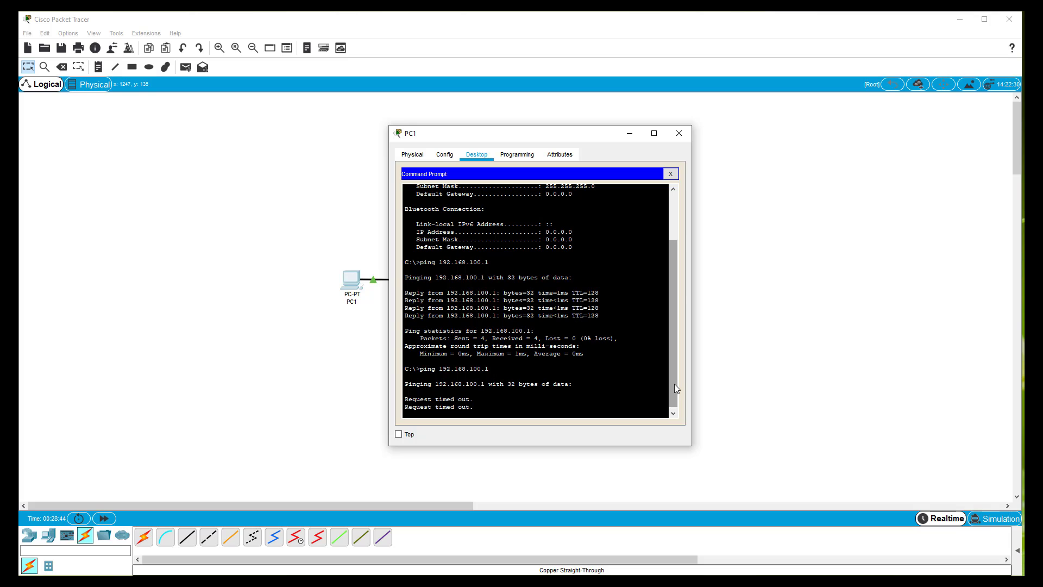
Stop the running ping, check PC1's IP settings with ipconfig, and close the Command Prompt.
key(ctrl+c)
text(ipconfig)
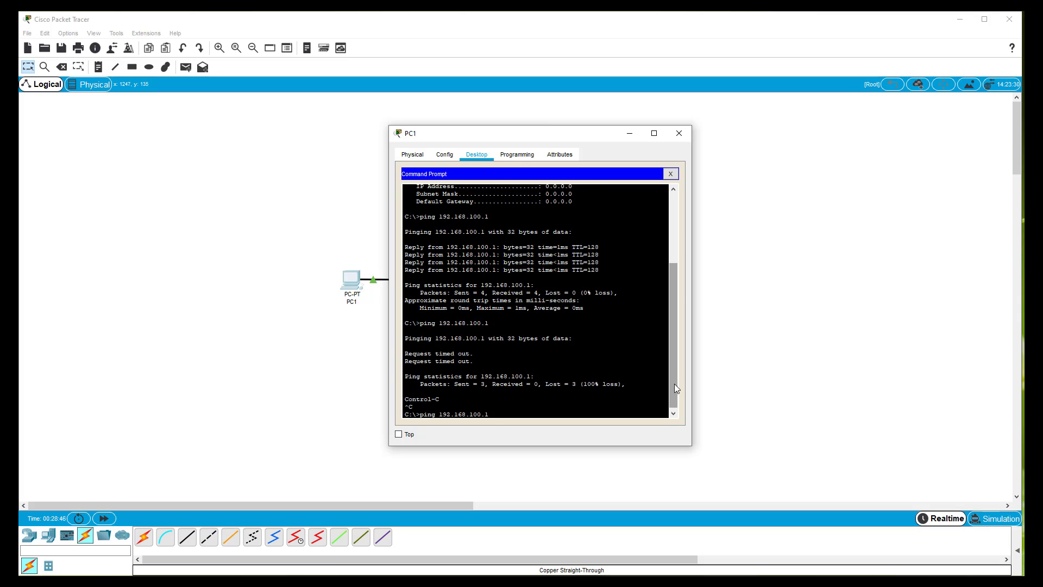
key(Return)
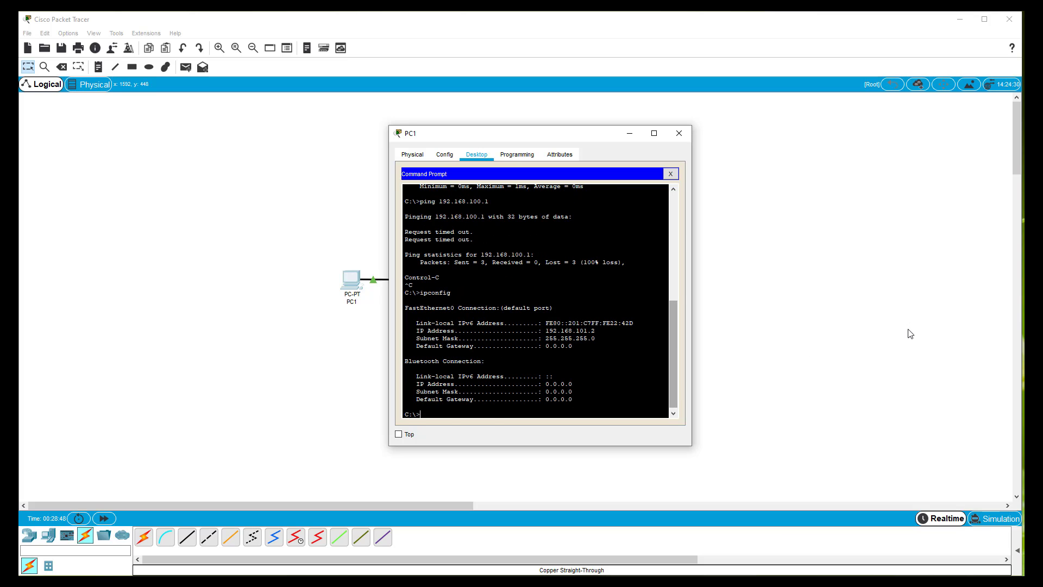
click(671, 174)
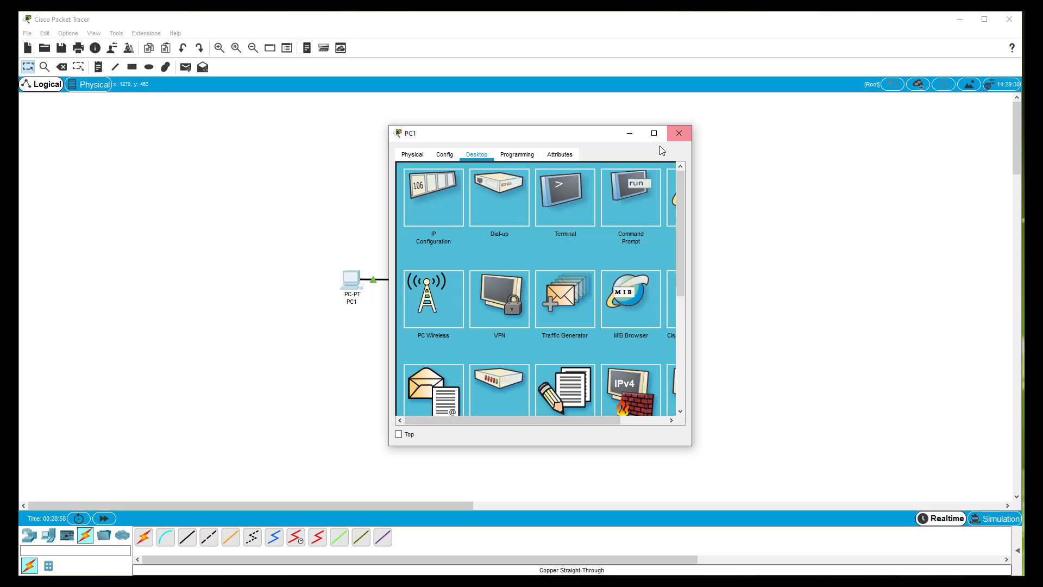
Set PC1's static IP address back to 192.168.100.2 and close its window.
click(426, 215)
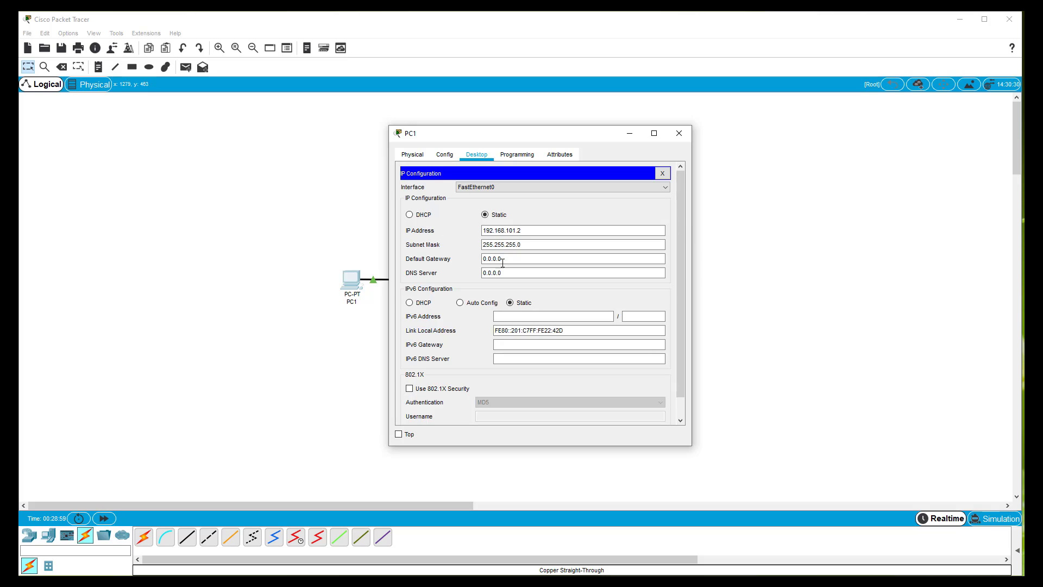
click(517, 231)
key(BackSpace)
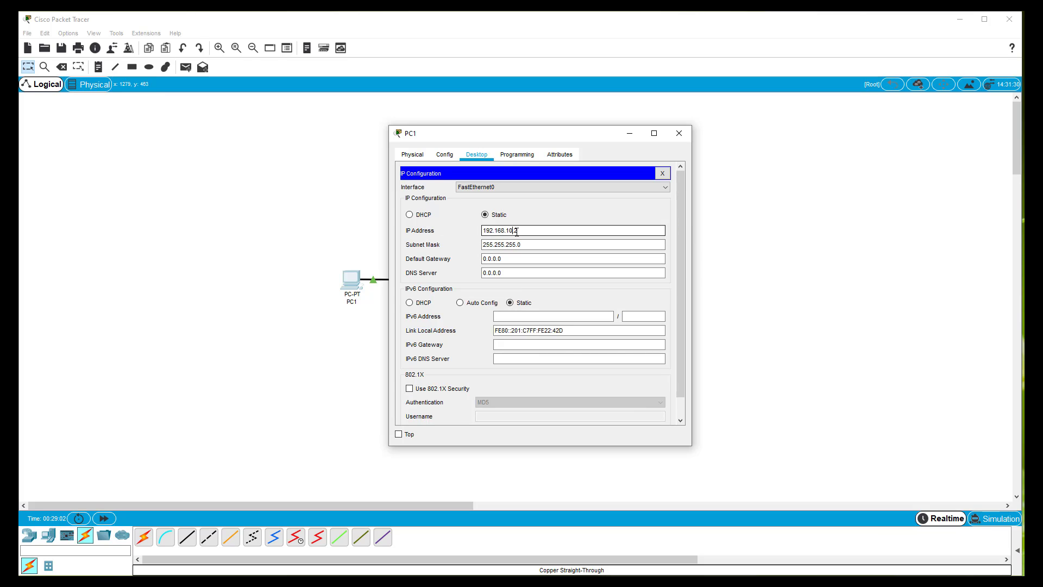
text(0)
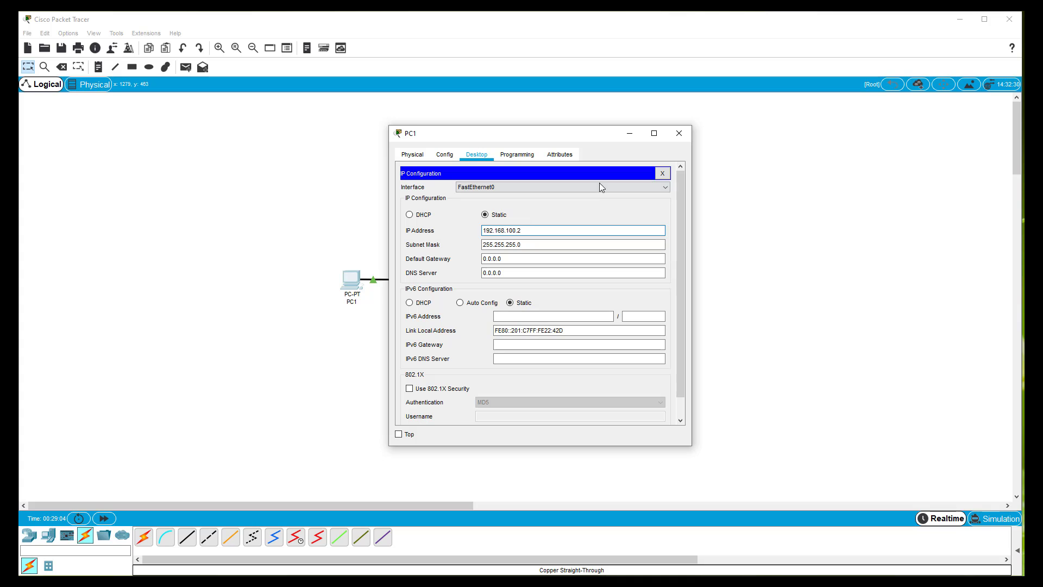
click(661, 171)
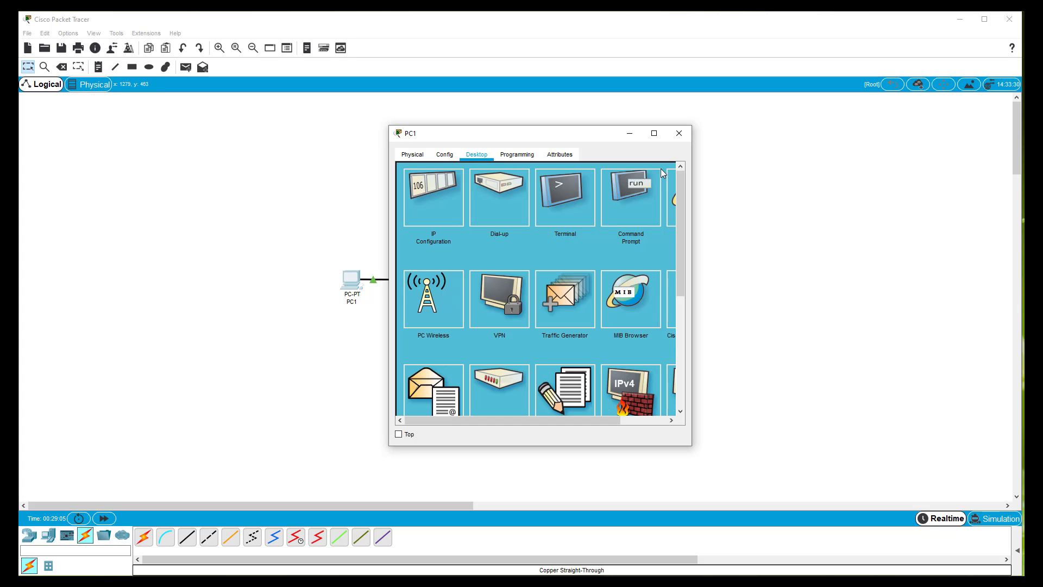
click(679, 133)
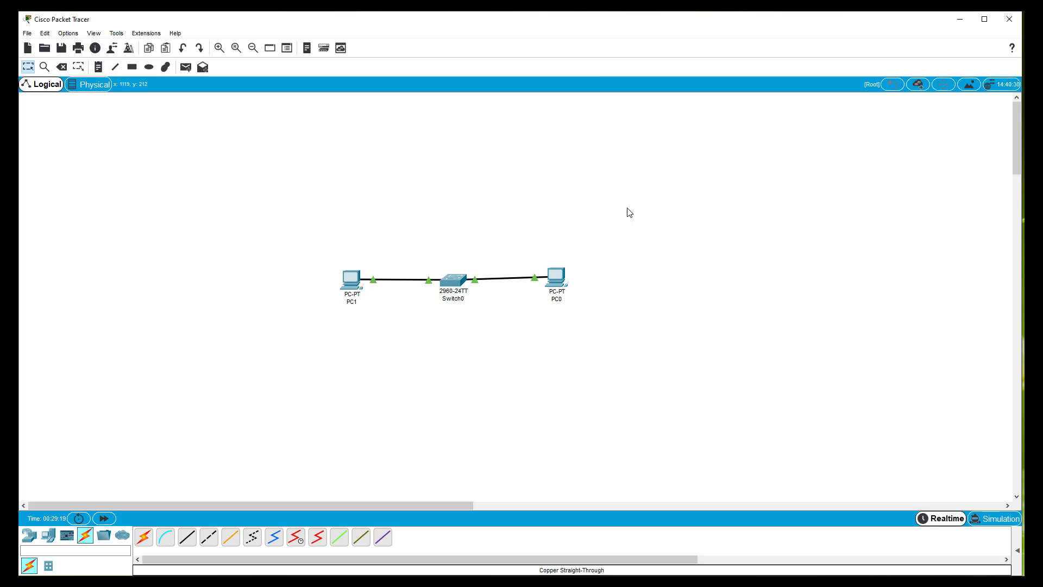
Create a simple PDU from PC1 to PC0 and switch the workspace to Simulation mode.
click(190, 68)
click(349, 278)
click(559, 284)
click(995, 521)
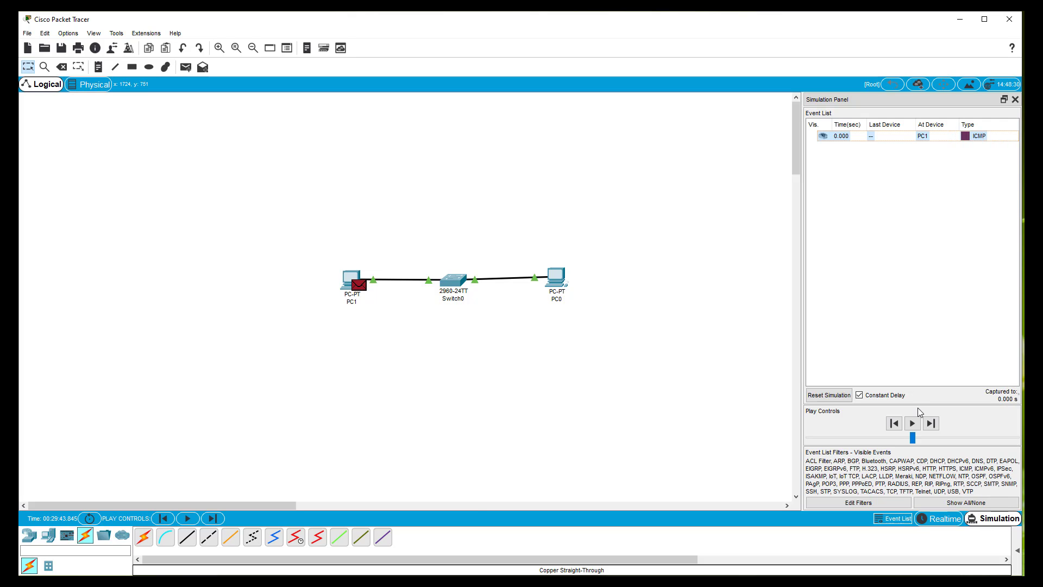
Play the PDU simulation between PC1 and PC0 at a reduced playback speed and return to Realtime mode.
drag(912, 437, 884, 441)
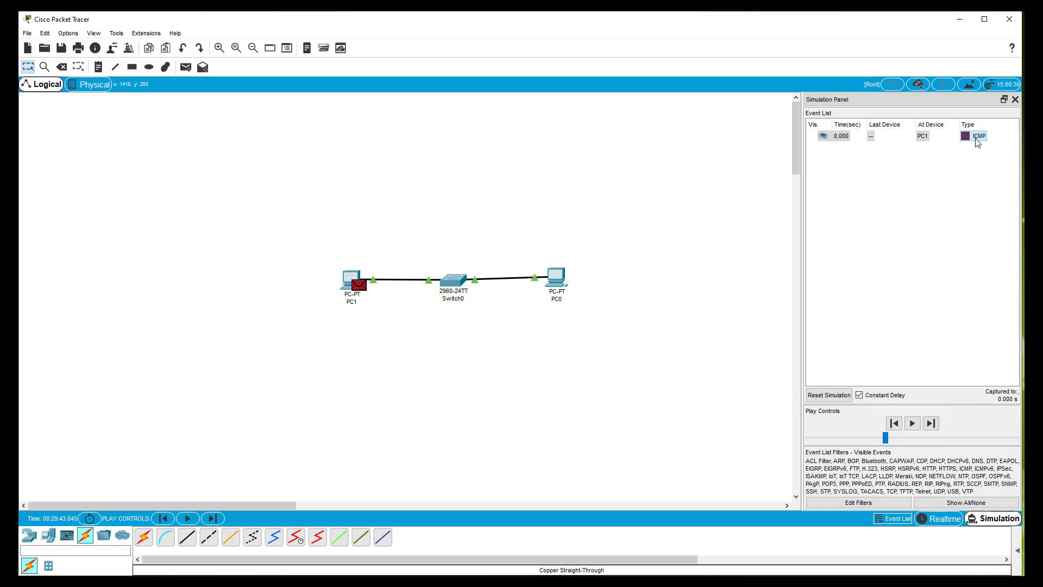
click(915, 429)
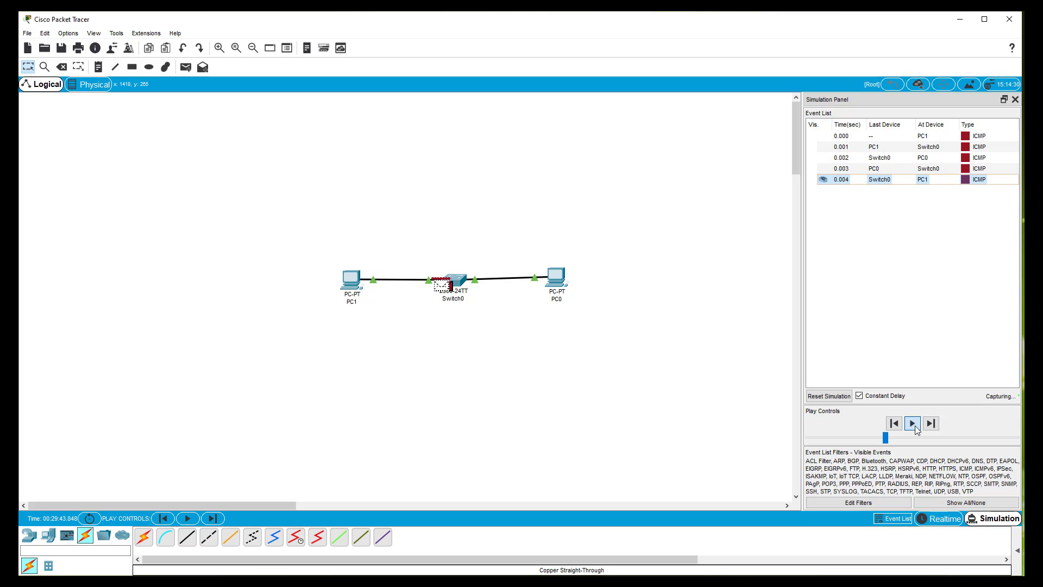
click(945, 518)
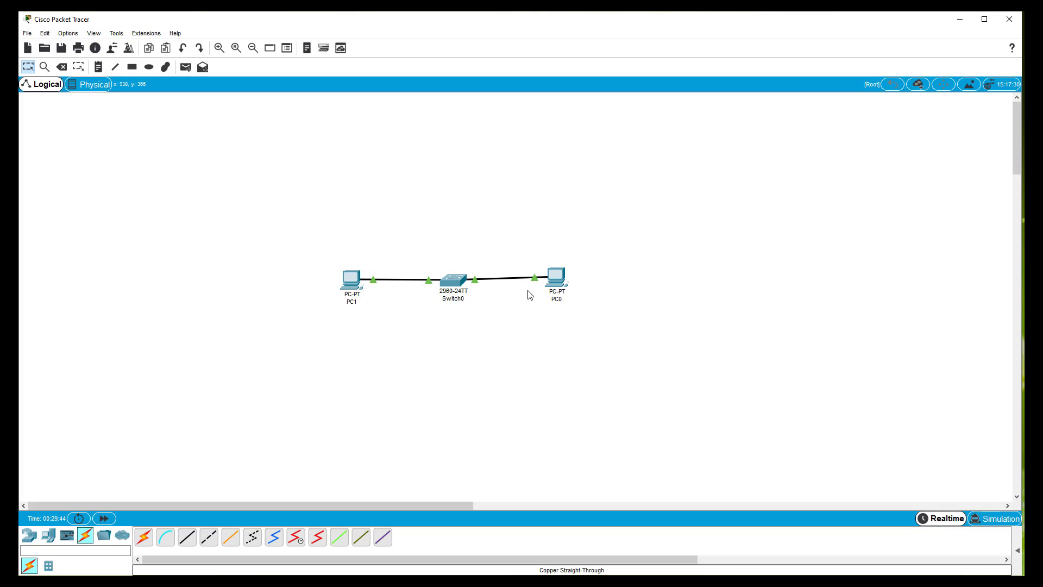
Change PC1's static IP address to 192.168.101.2 and close its window.
click(352, 278)
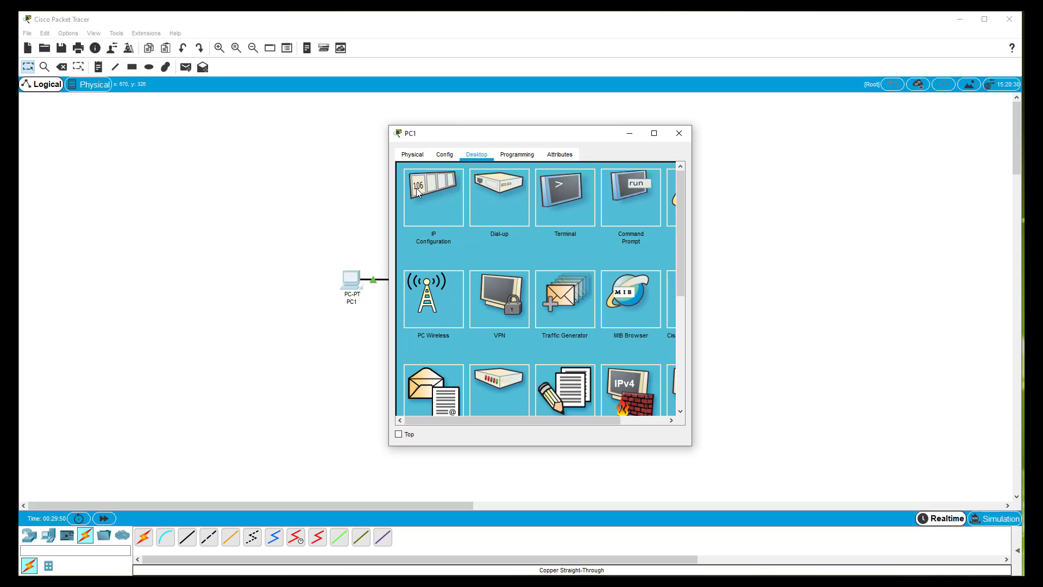
click(418, 193)
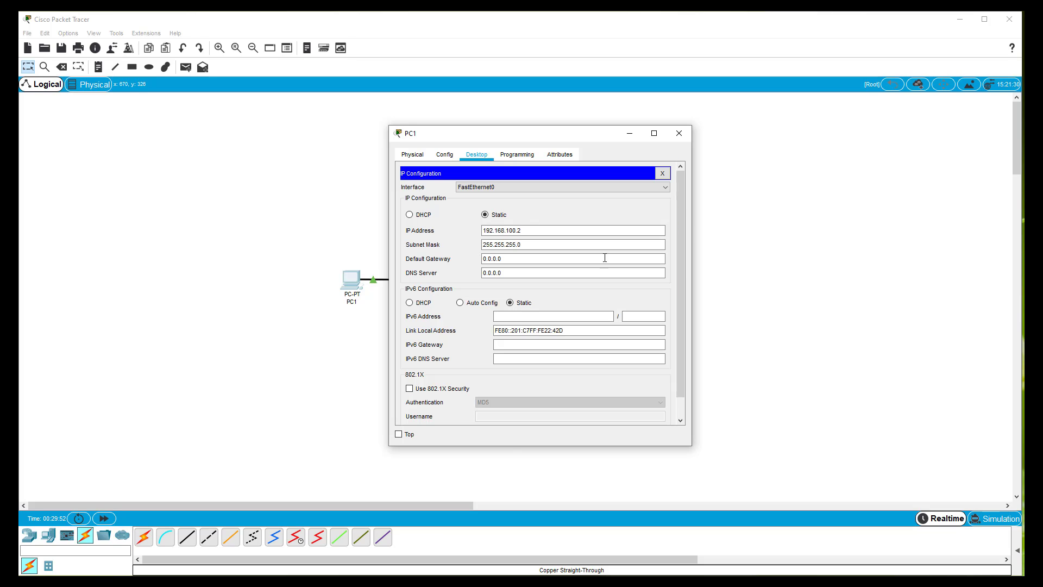
click(516, 230)
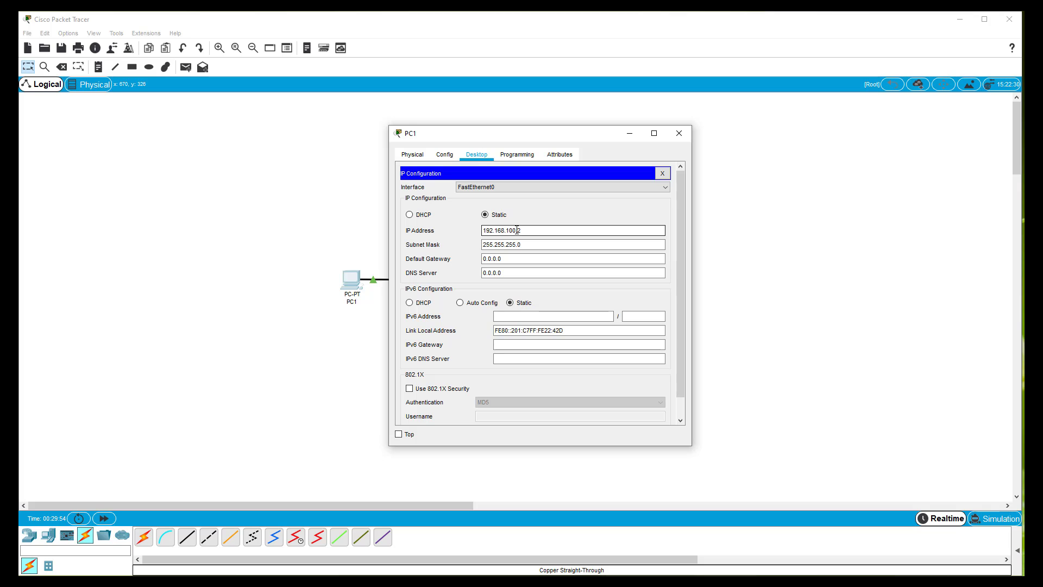
key(BackSpace)
text(1)
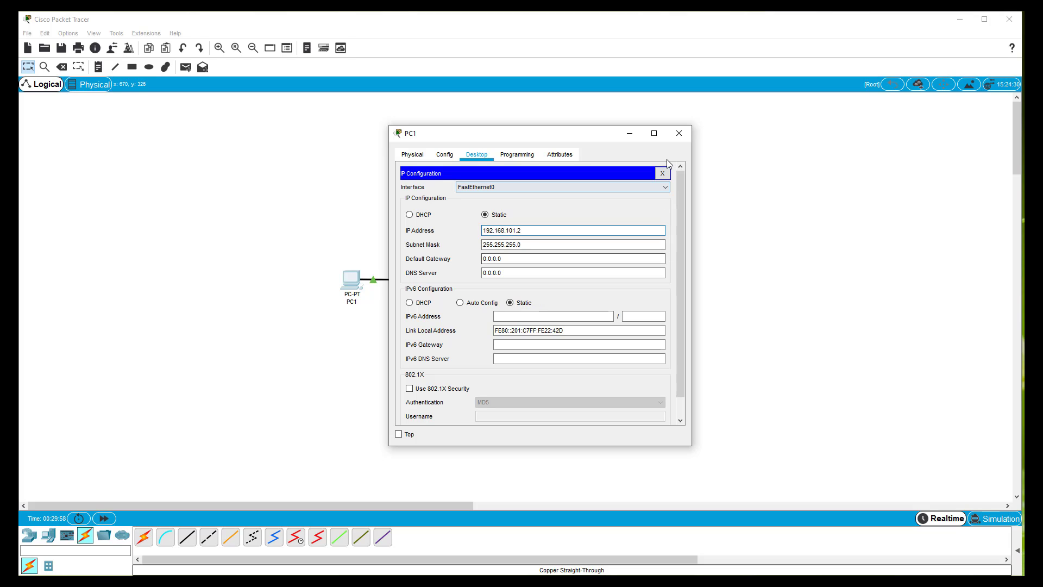
click(662, 173)
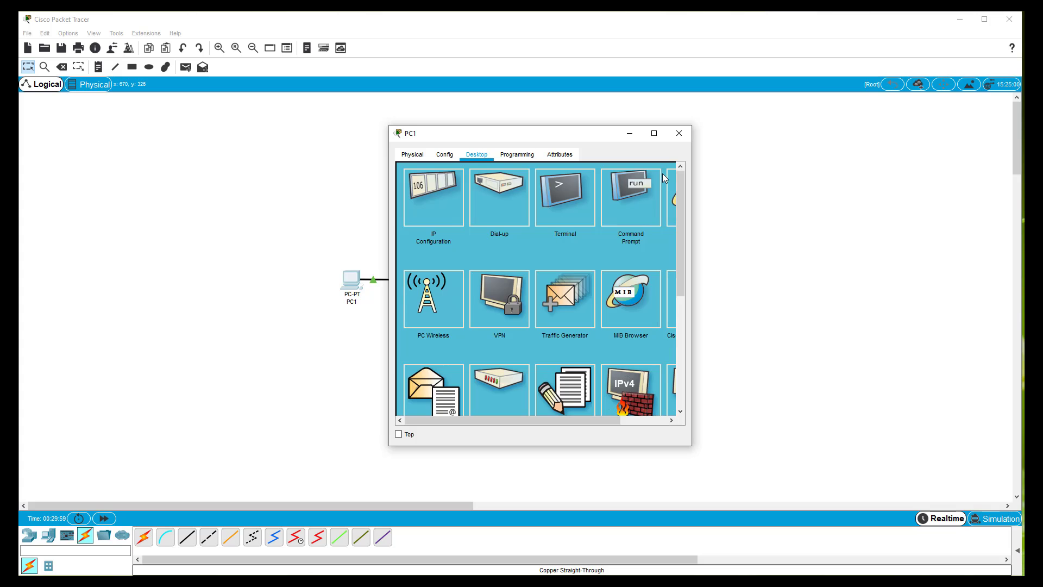
click(678, 134)
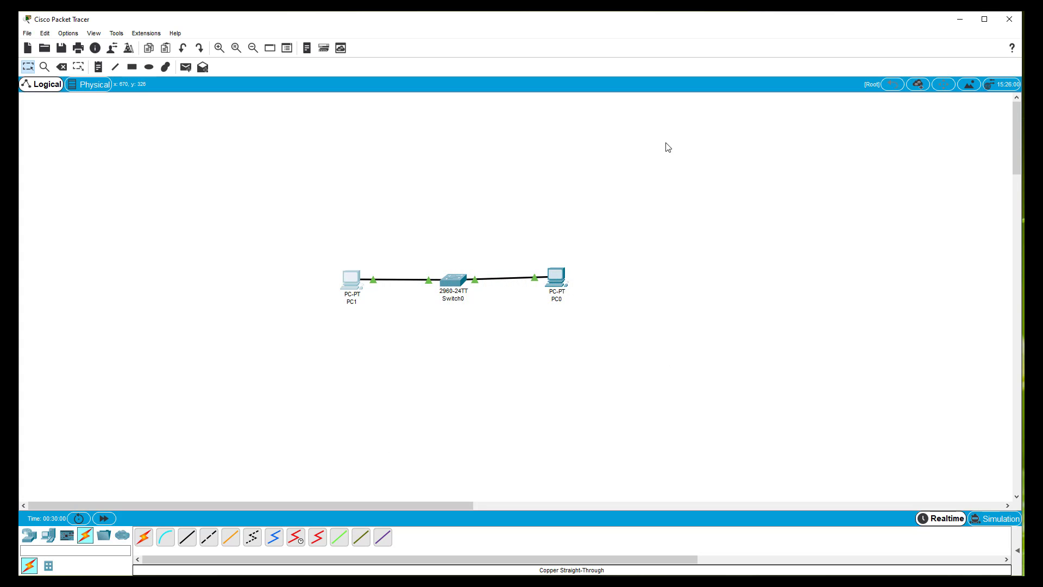
Send a simple PDU from PC1 to PC0 in Realtime mode and compare the PDU entries' last status in the expanded PDU list.
click(190, 73)
click(350, 279)
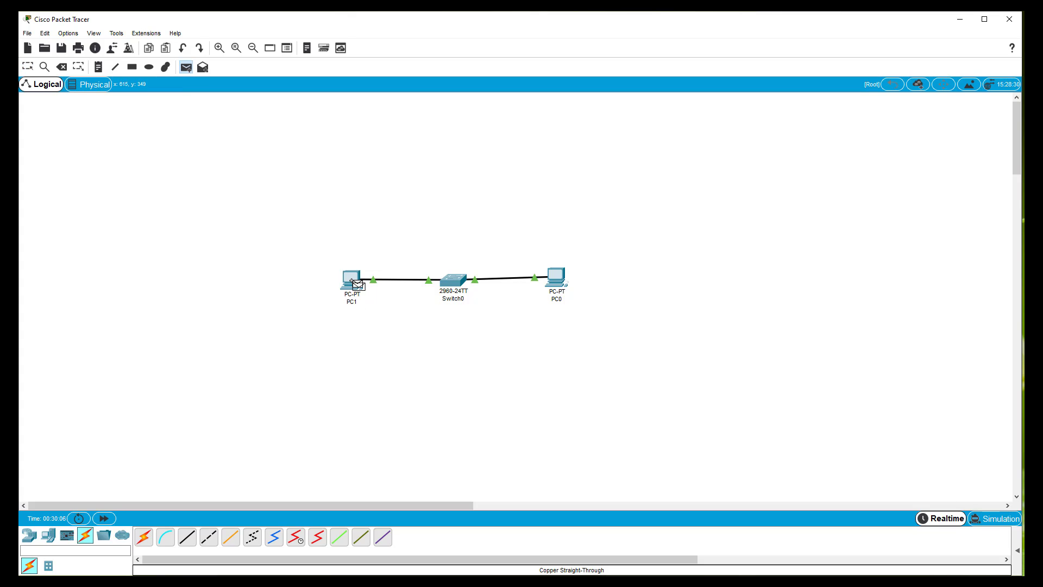
click(556, 278)
click(1017, 550)
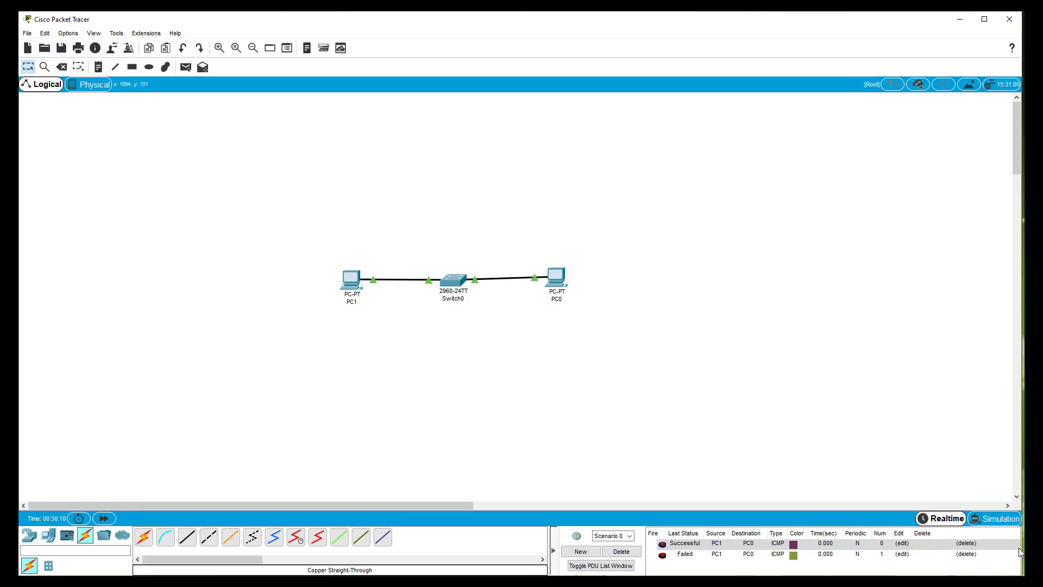
click(680, 559)
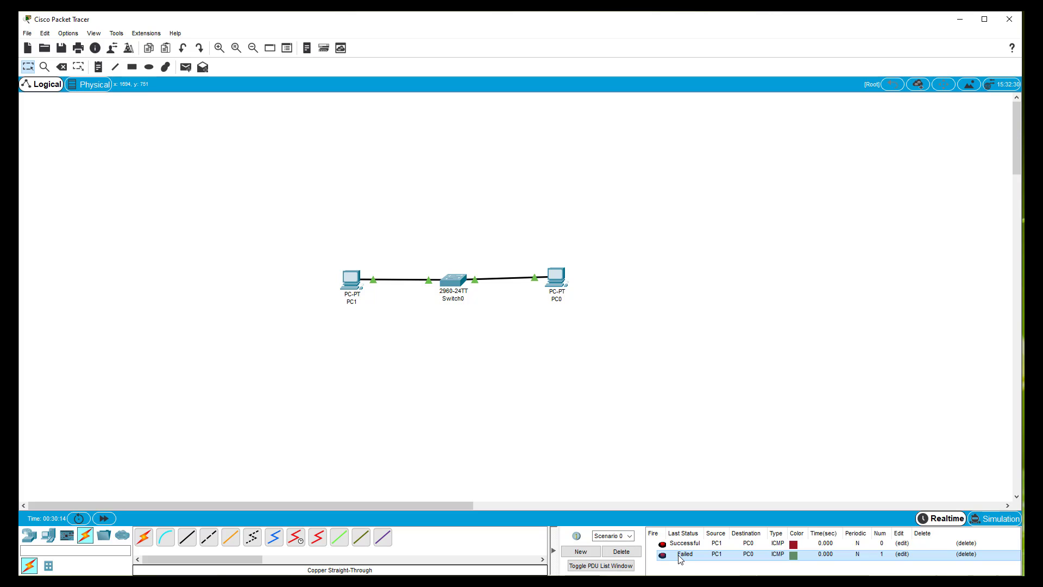
click(679, 544)
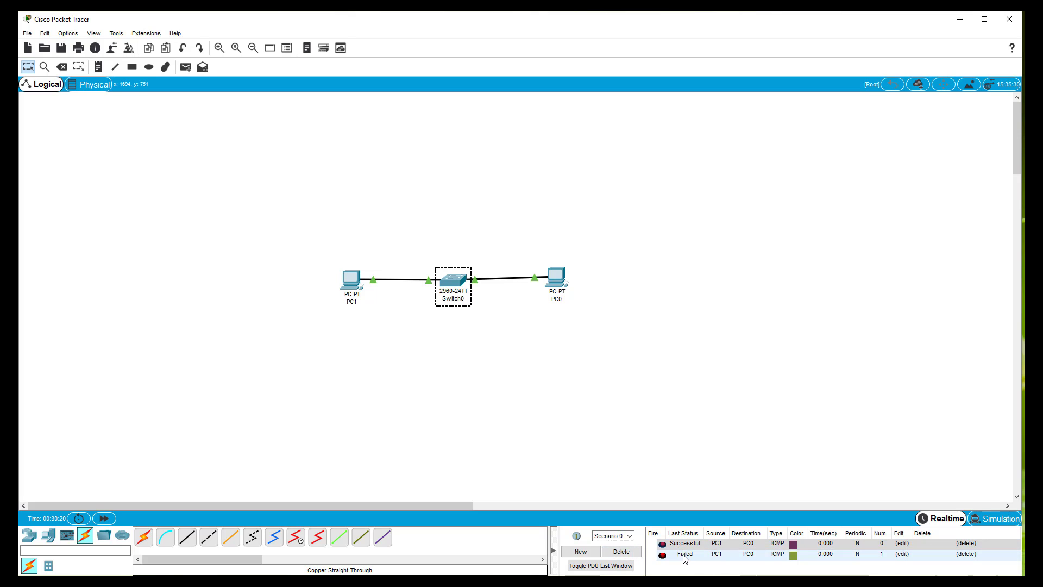
click(679, 545)
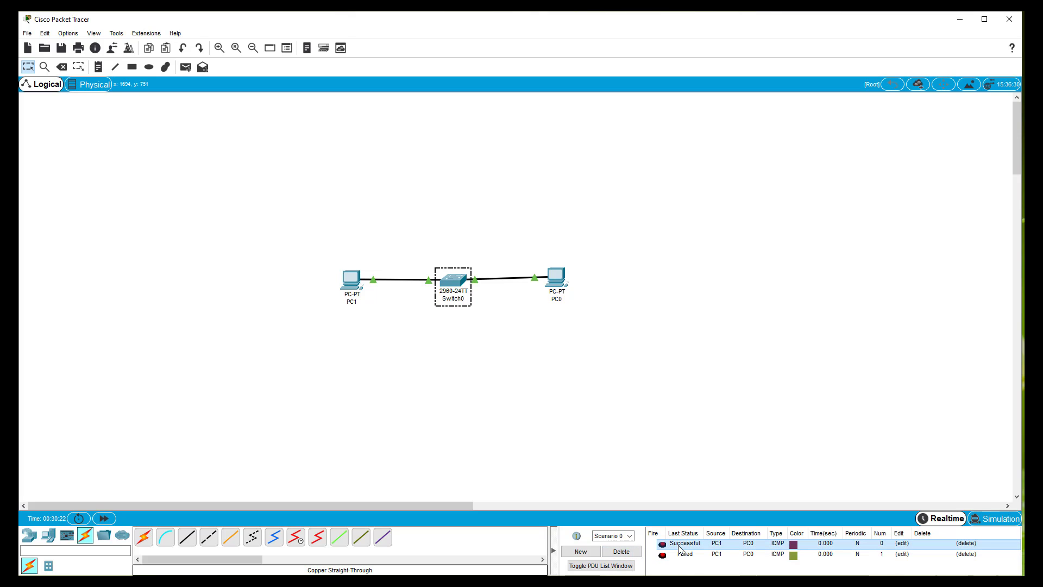
Delete Scenario 0's existing PDUs and send a fresh simple PDU from PC1 to PC0.
click(622, 552)
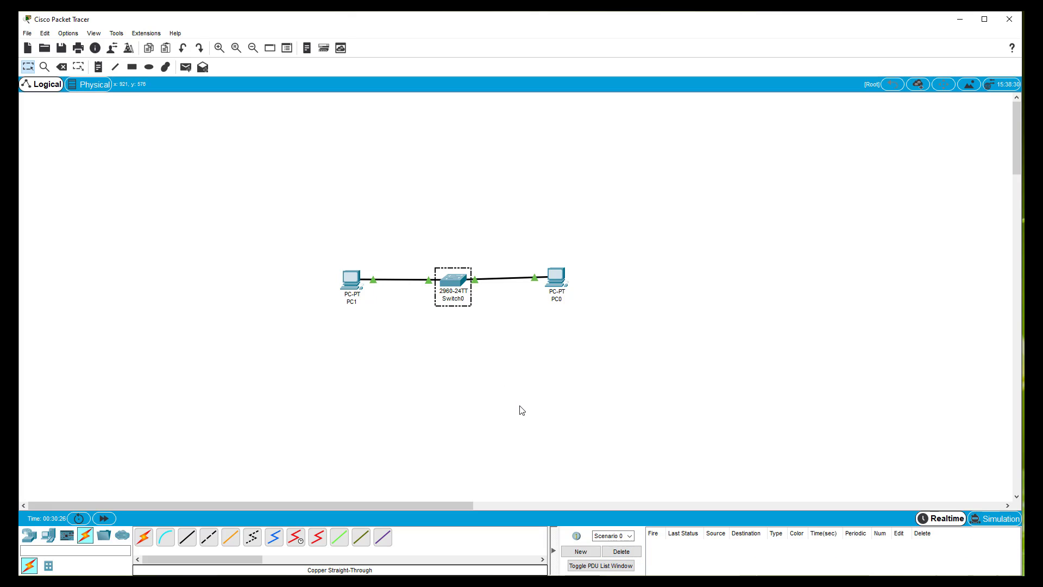
click(186, 67)
click(352, 280)
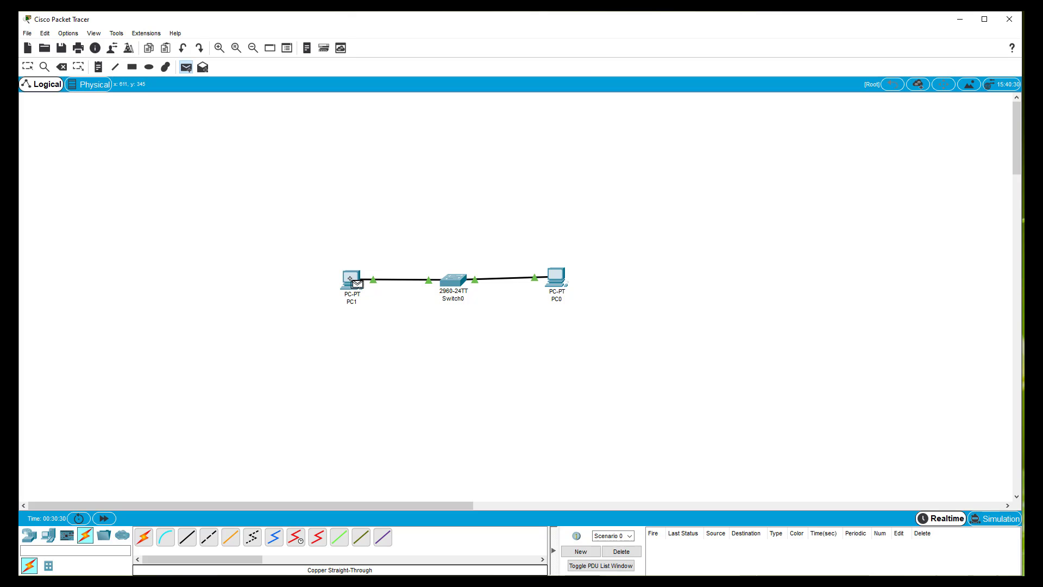
click(555, 278)
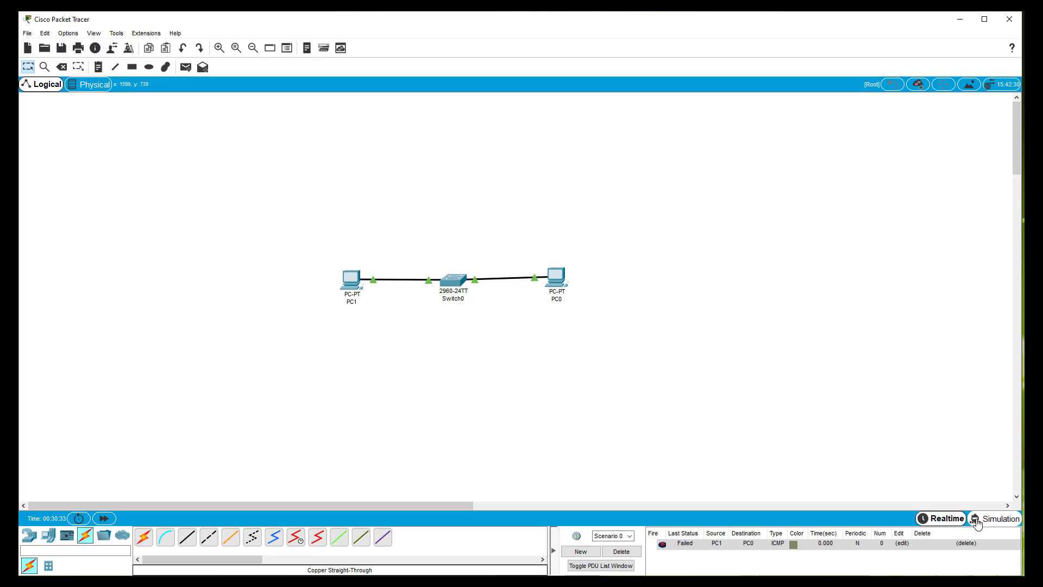
Play the new PC1-to-PC0 PDU in Simulation mode and return to Realtime mode.
click(976, 520)
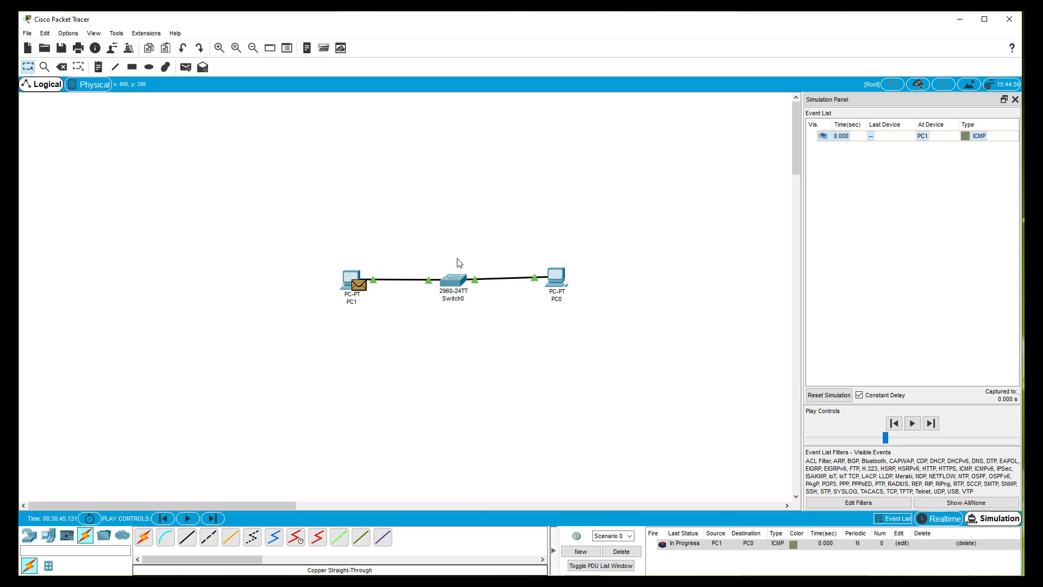
click(916, 428)
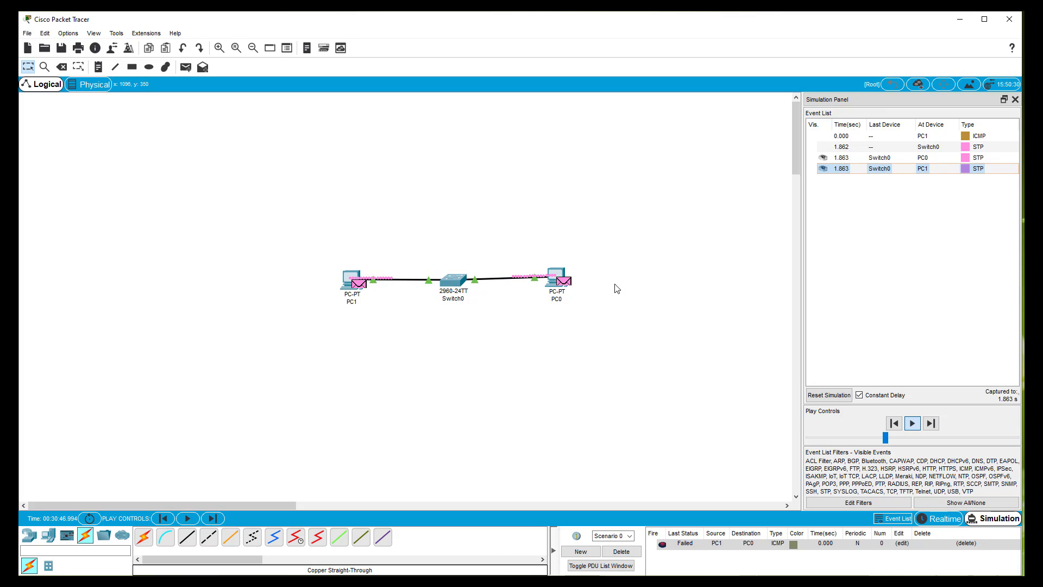
click(931, 520)
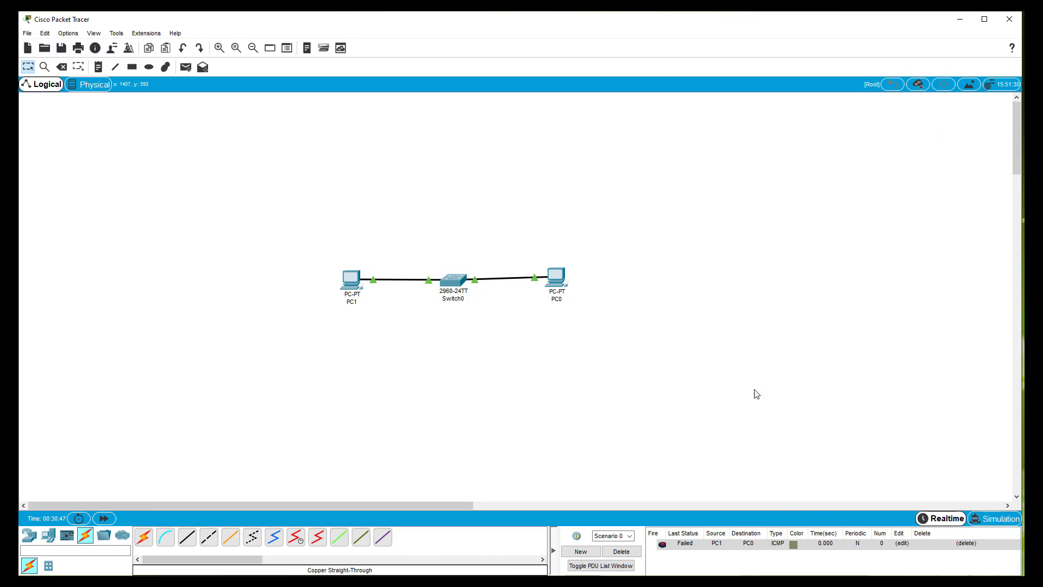
View Switch0's physical device window, close it, and check the last status of the PC1-to-PC0 PDU.
click(453, 280)
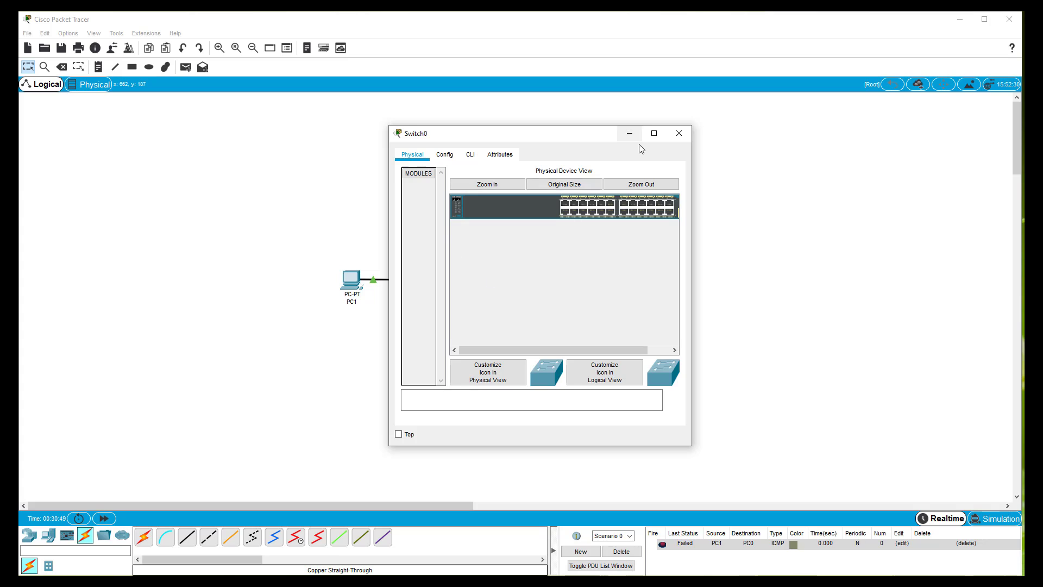
click(678, 134)
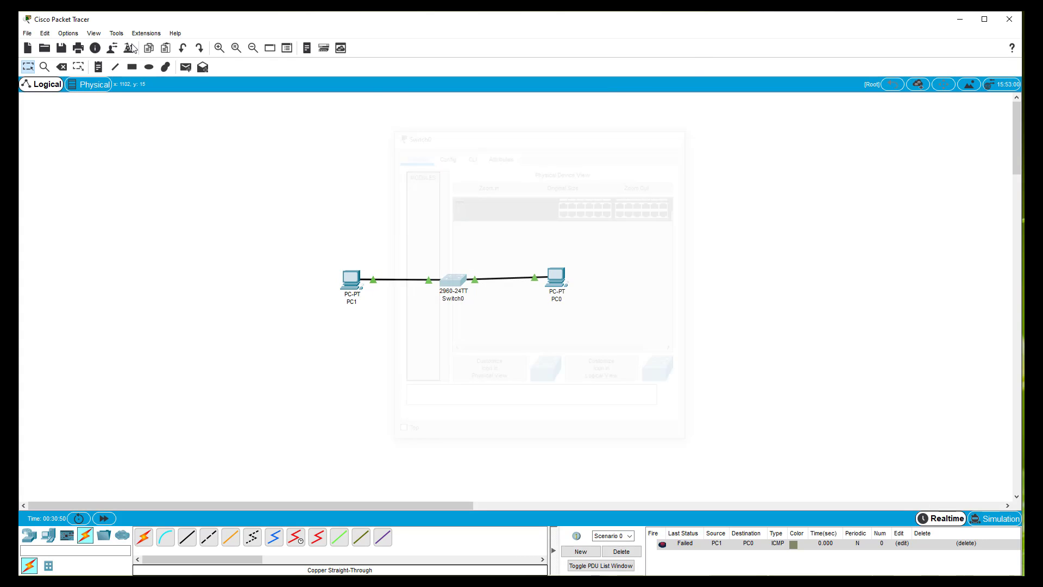
click(185, 67)
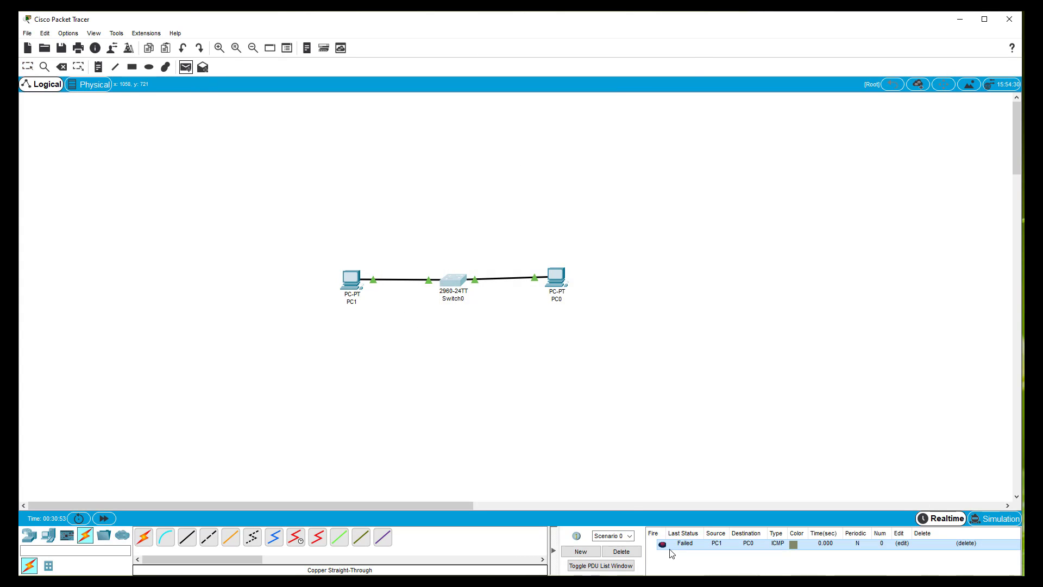
click(697, 547)
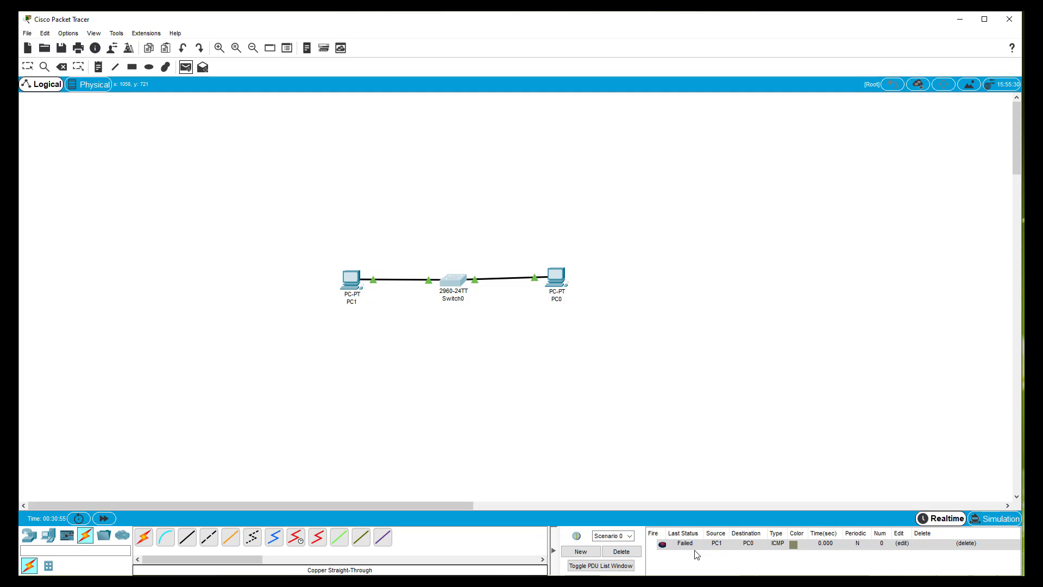